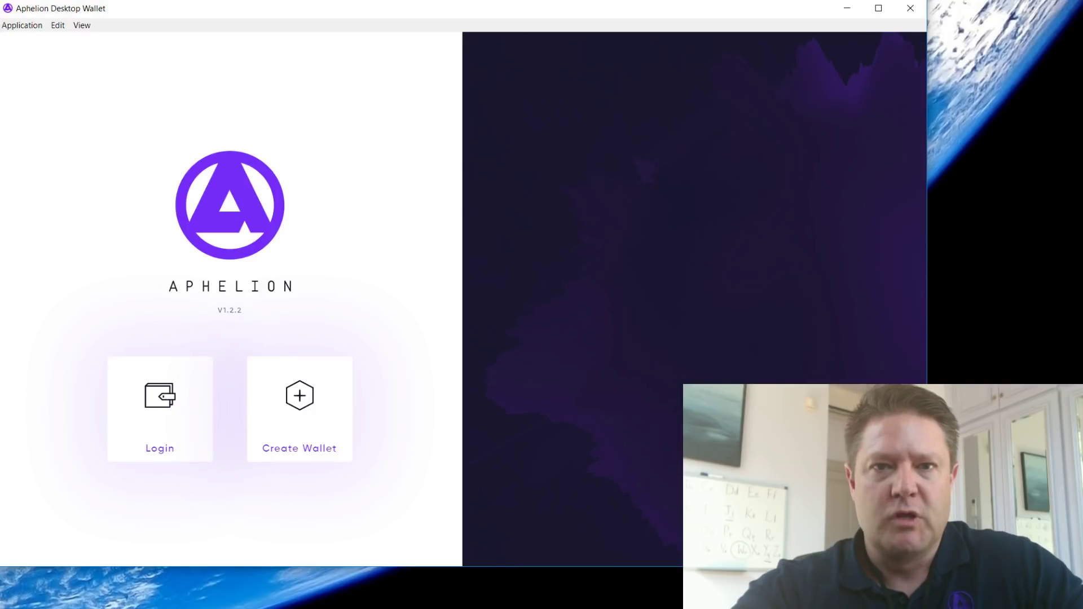
Step: Drag the wallet window across the desktop and then back toward the top-left
{"action": "left_click_drag", "start_coordinate": [490, 9], "coordinate": [528, 37]}
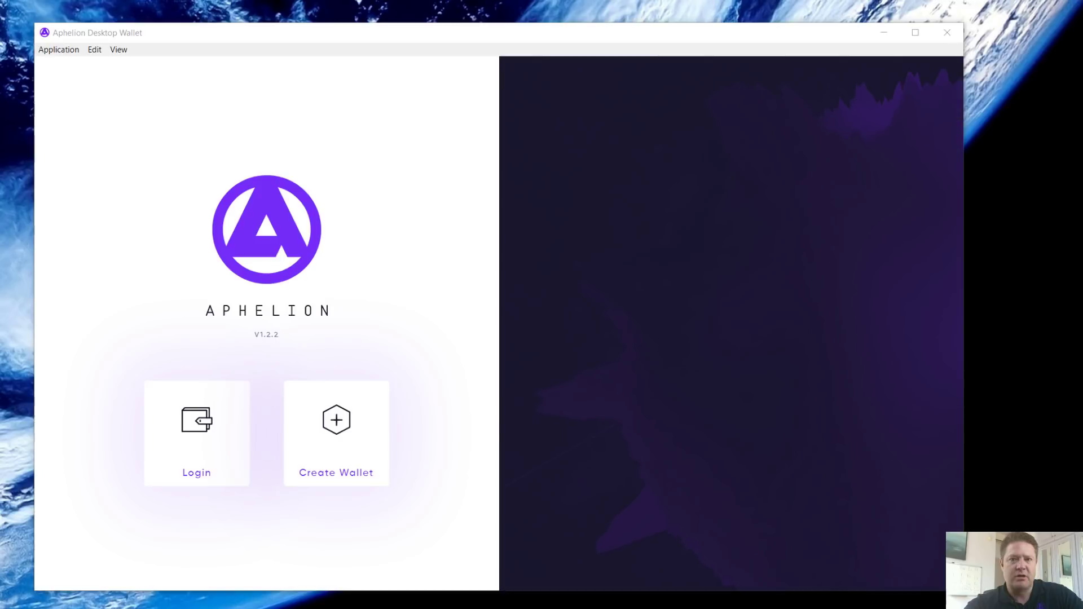
{"action": "left_click_drag", "start_coordinate": [709, 28], "coordinate": [674, 5]}
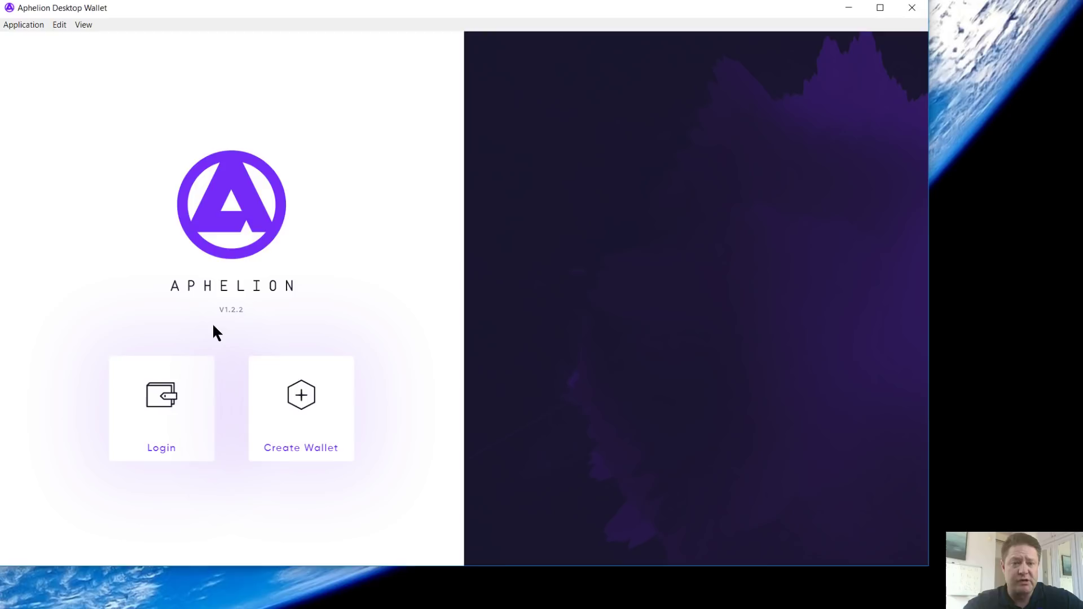
Step: Start a new wallet and focus its passphrase field, then back out to view the login methods
{"action": "left_click", "coordinate": [292, 415]}
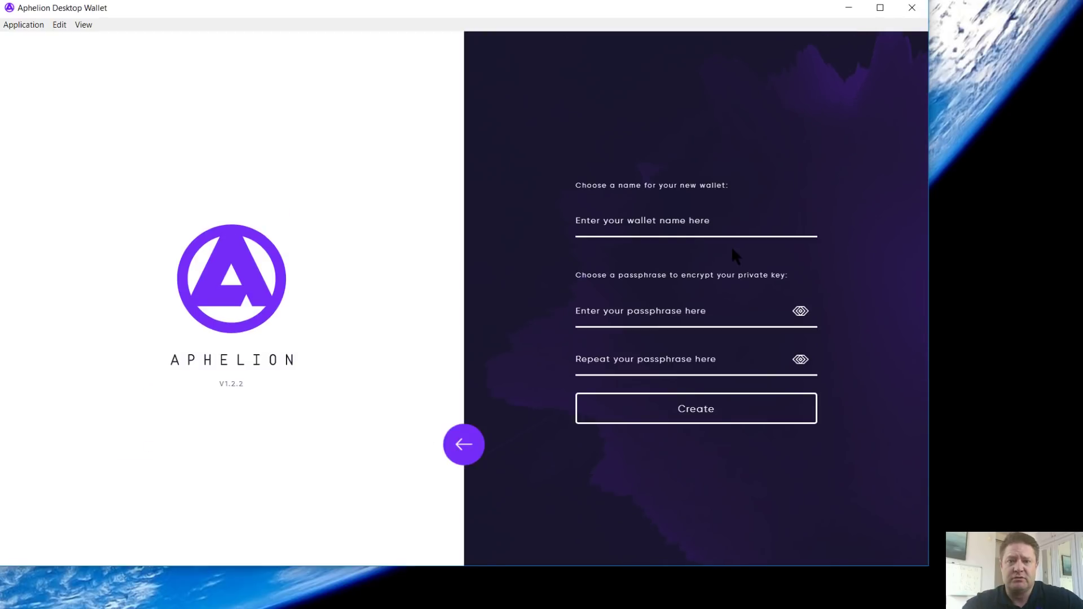
{"action": "left_click", "coordinate": [681, 315]}
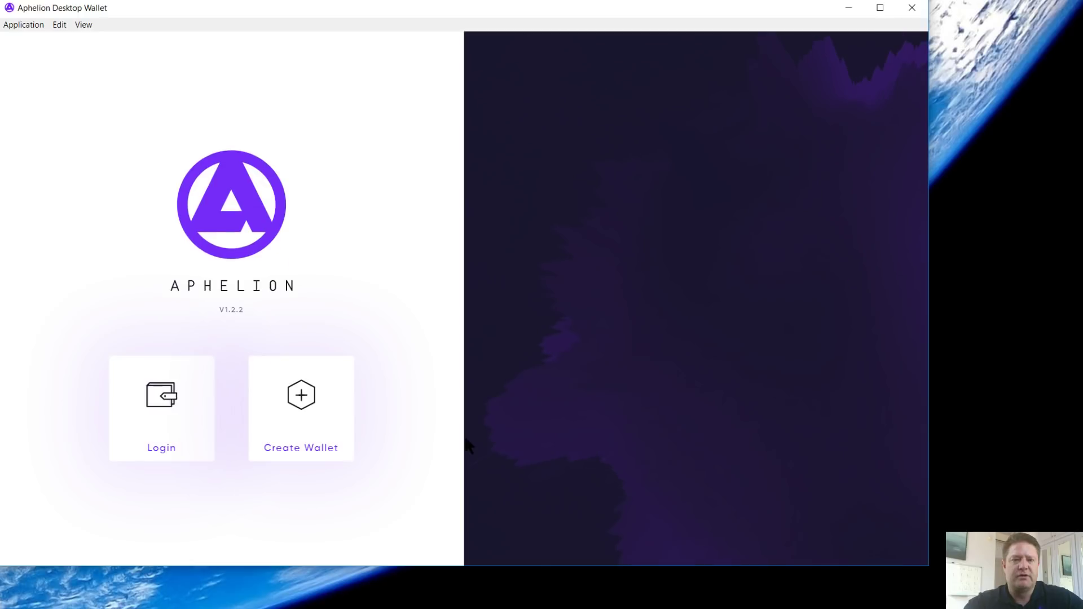
{"action": "left_click", "coordinate": [166, 401]}
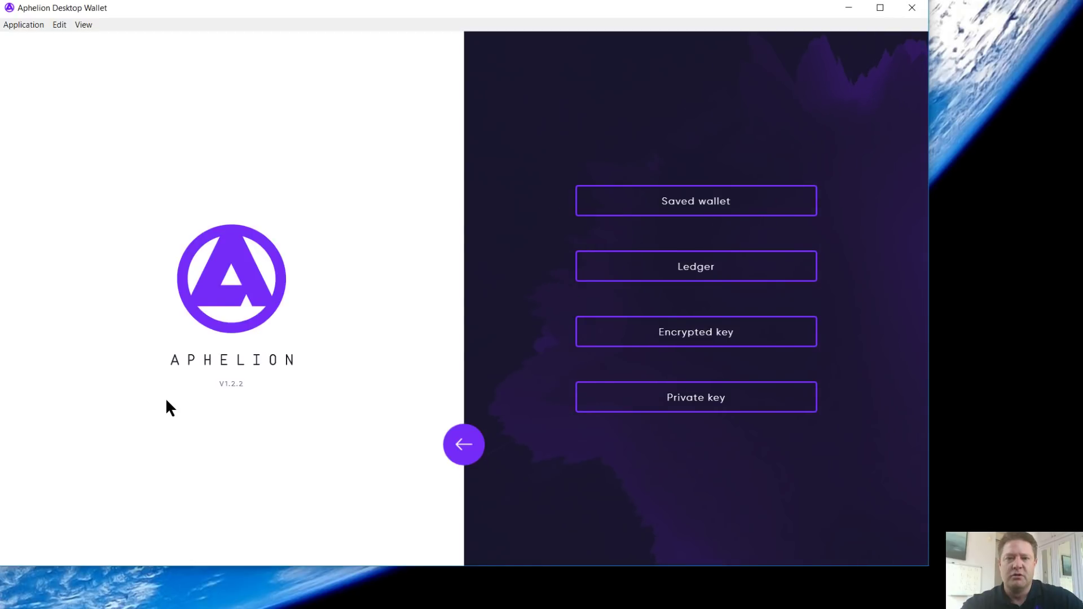
{"action": "left_click", "coordinate": [699, 266]}
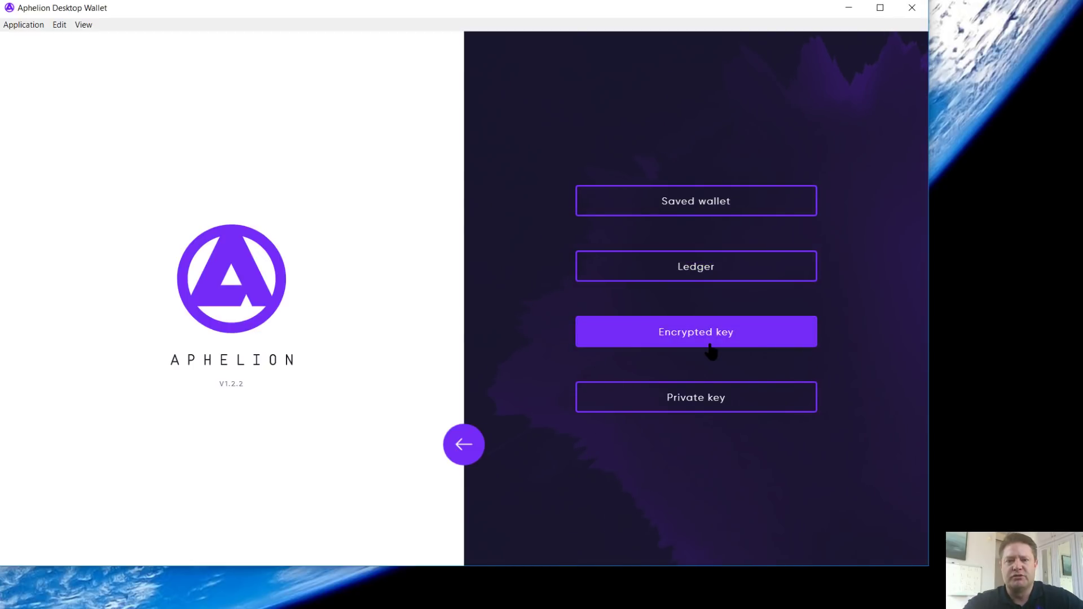
Step: Log in to the saved wallet with its passphrase, reaching the $7,719.77 USD dashboard
{"action": "left_click", "coordinate": [688, 204]}
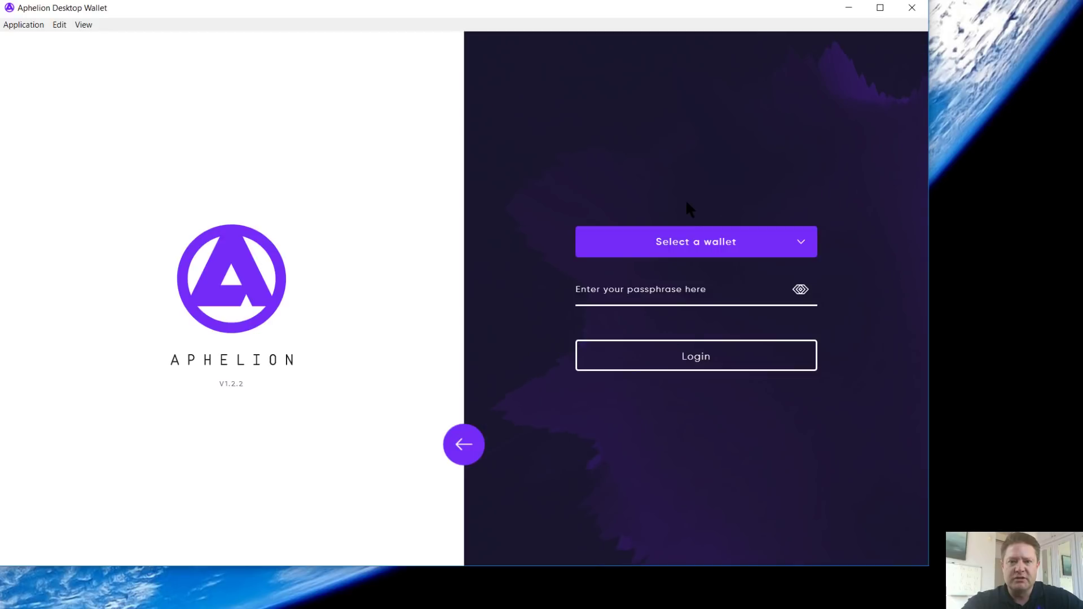
{"action": "left_click", "coordinate": [682, 242]}
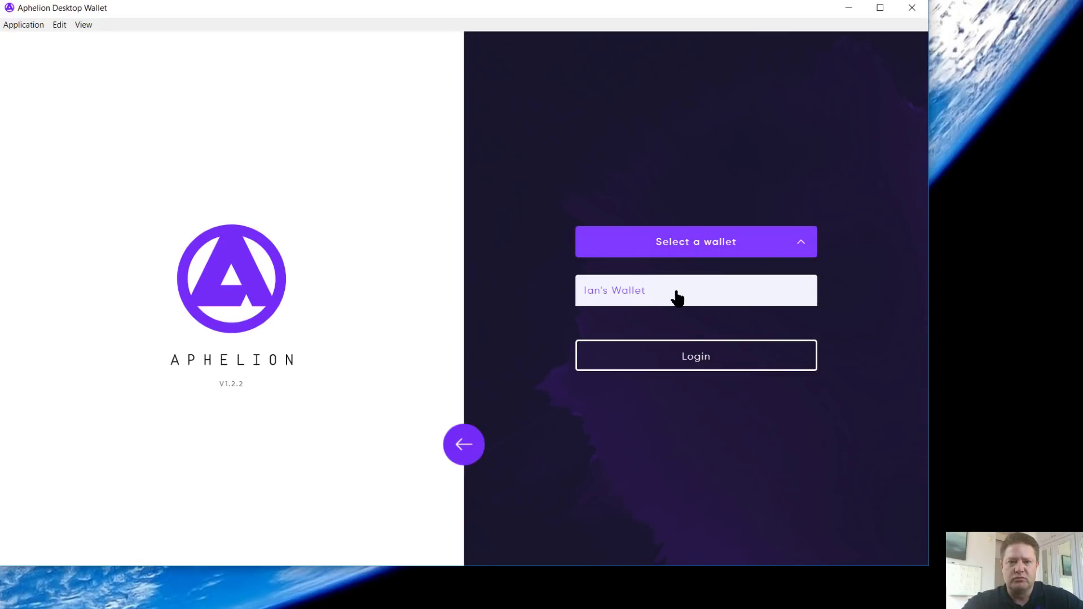
{"action": "left_click", "coordinate": [677, 298]}
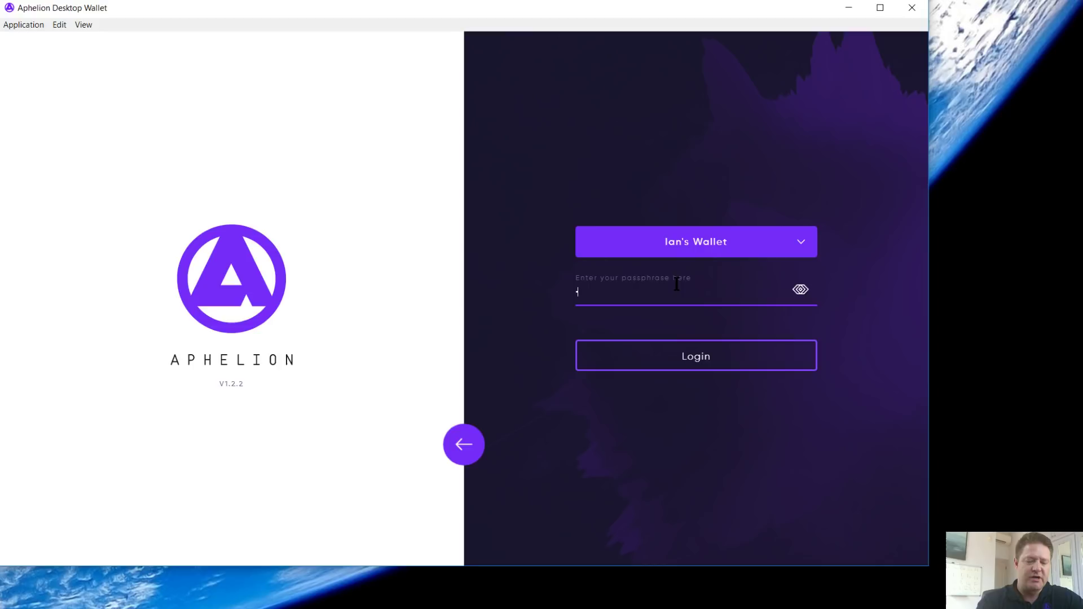
{"action": "type", "text": "••••••••••••"}
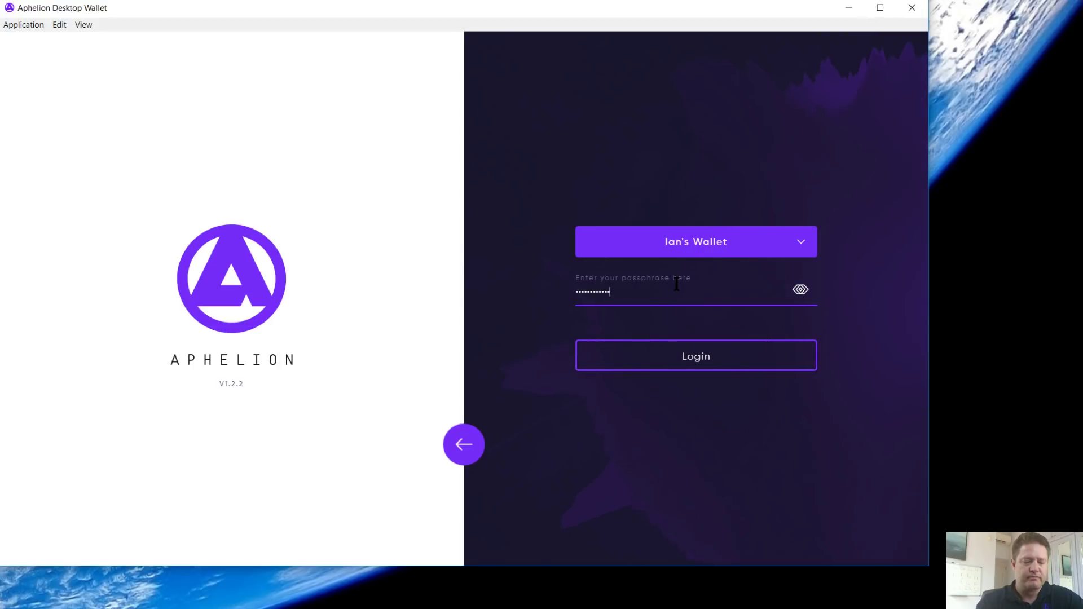
{"action": "type", "text": "••••••••"}
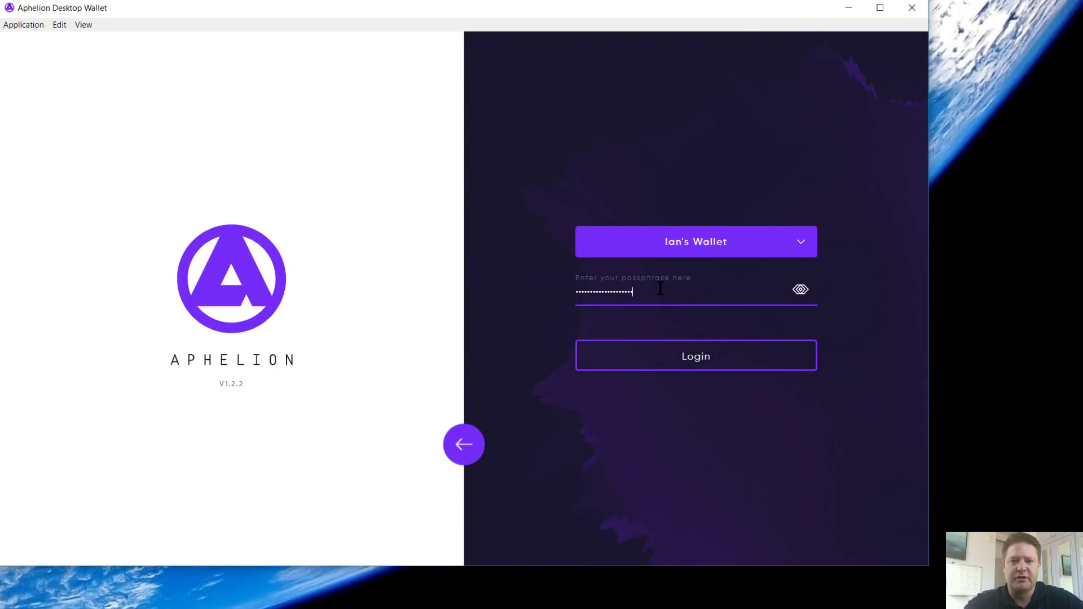
{"action": "left_click", "coordinate": [706, 367]}
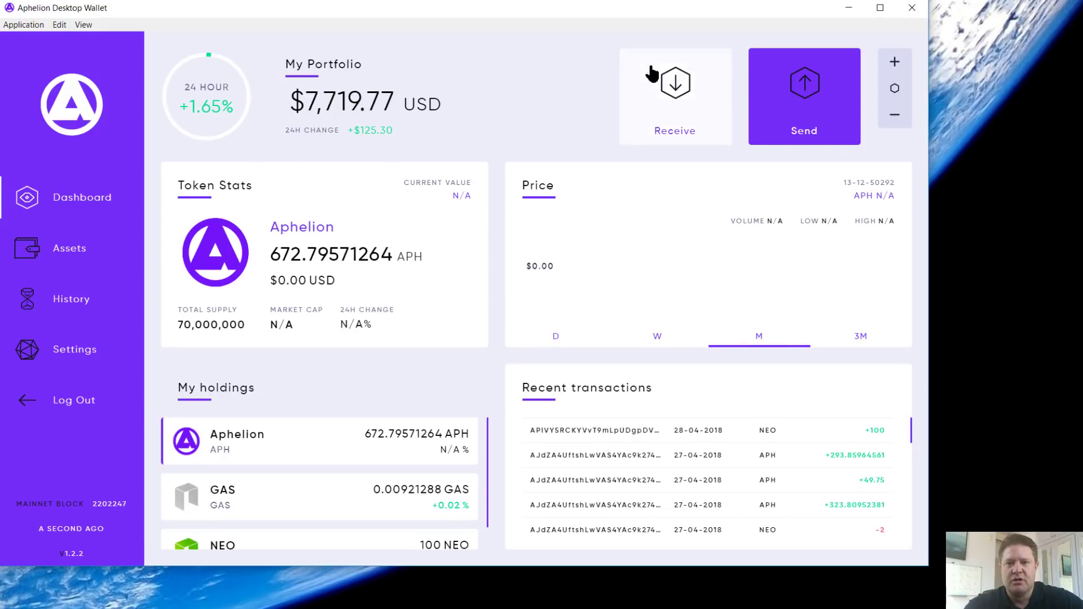
Step: View the receiving address and QR code, then open the Send form and check its currency list
{"action": "left_click", "coordinate": [654, 89]}
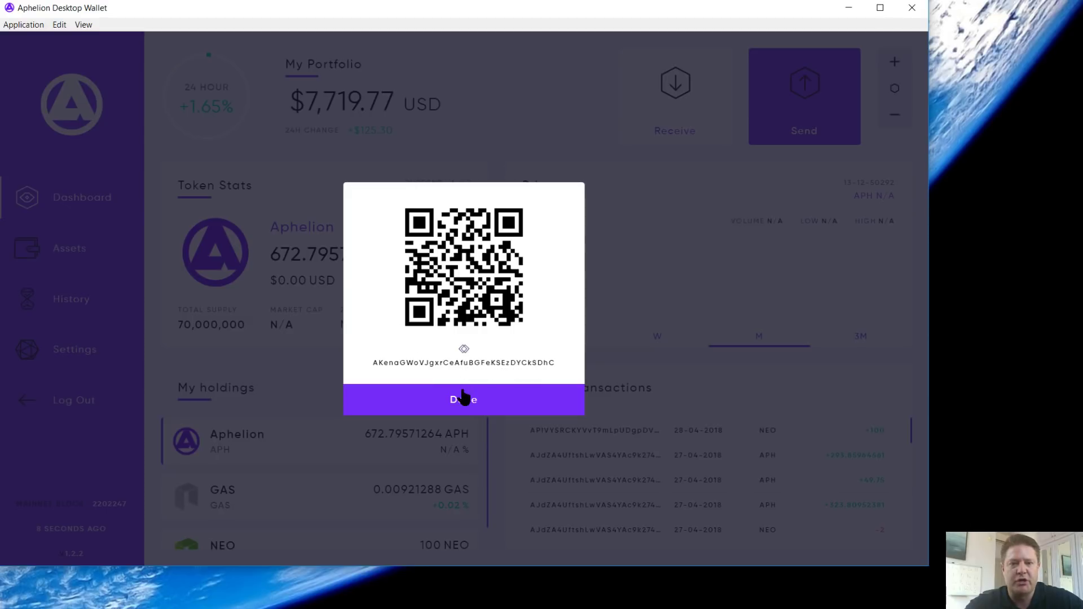
{"action": "left_click", "coordinate": [473, 412]}
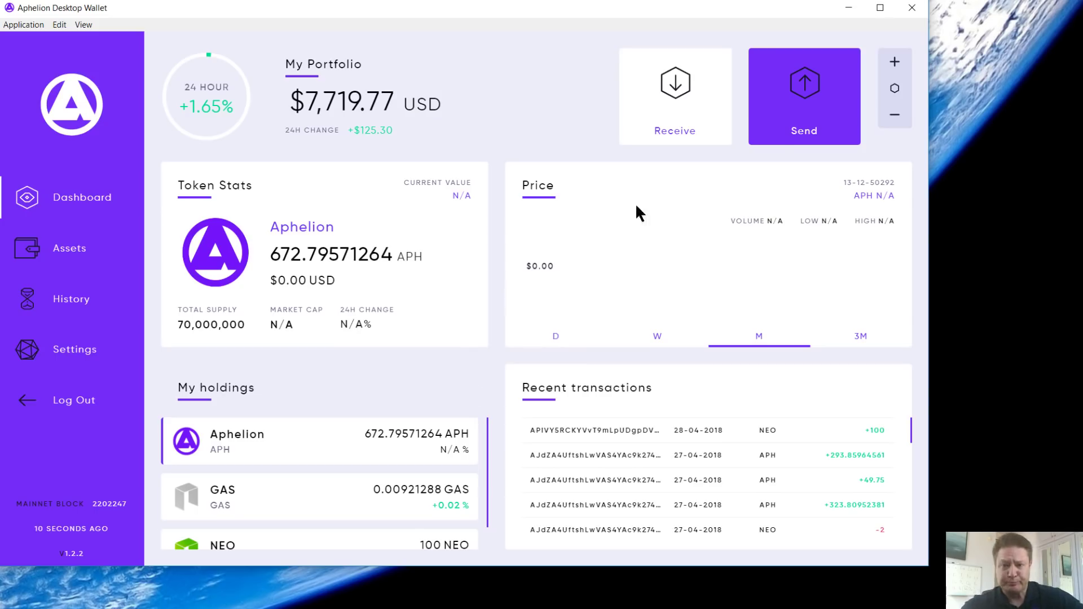
{"action": "left_click", "coordinate": [804, 121]}
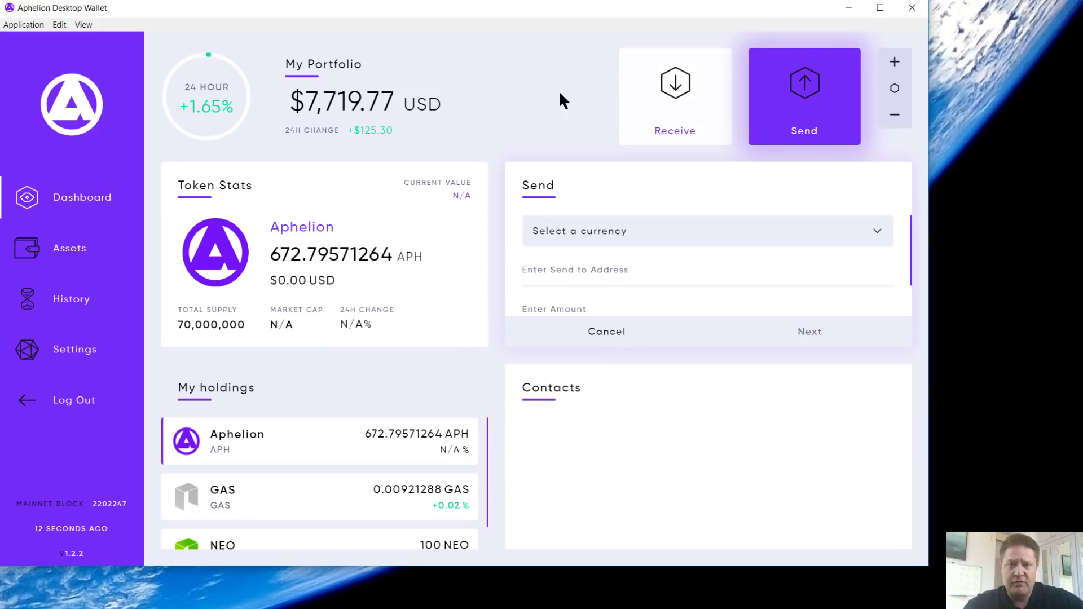
{"action": "left_click", "coordinate": [583, 238]}
{"action": "left_click", "coordinate": [583, 238]}
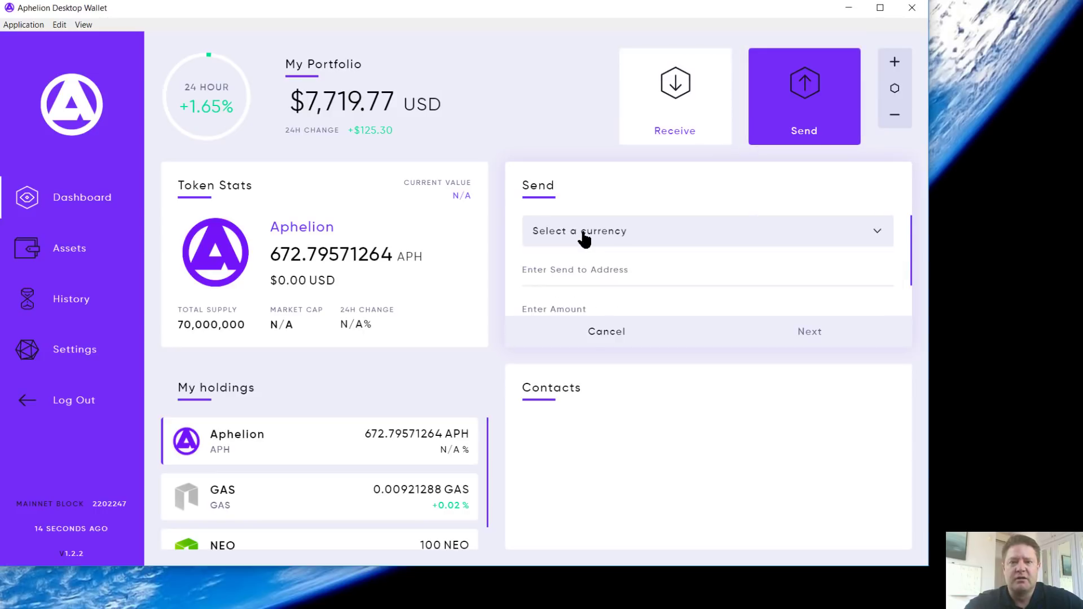
{"action": "left_click", "coordinate": [583, 238]}
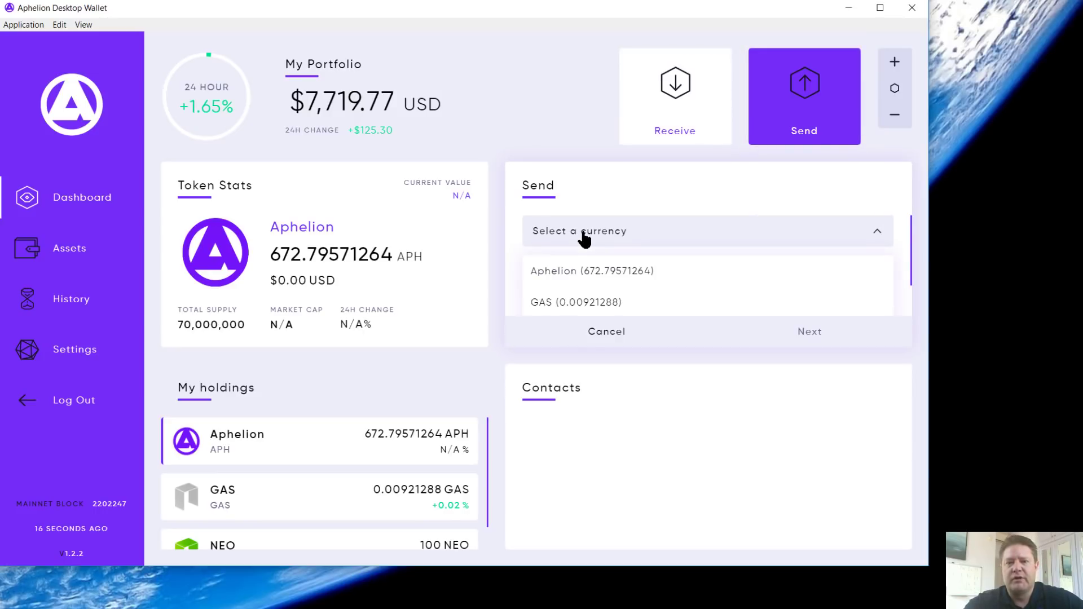
{"action": "left_click", "coordinate": [584, 238]}
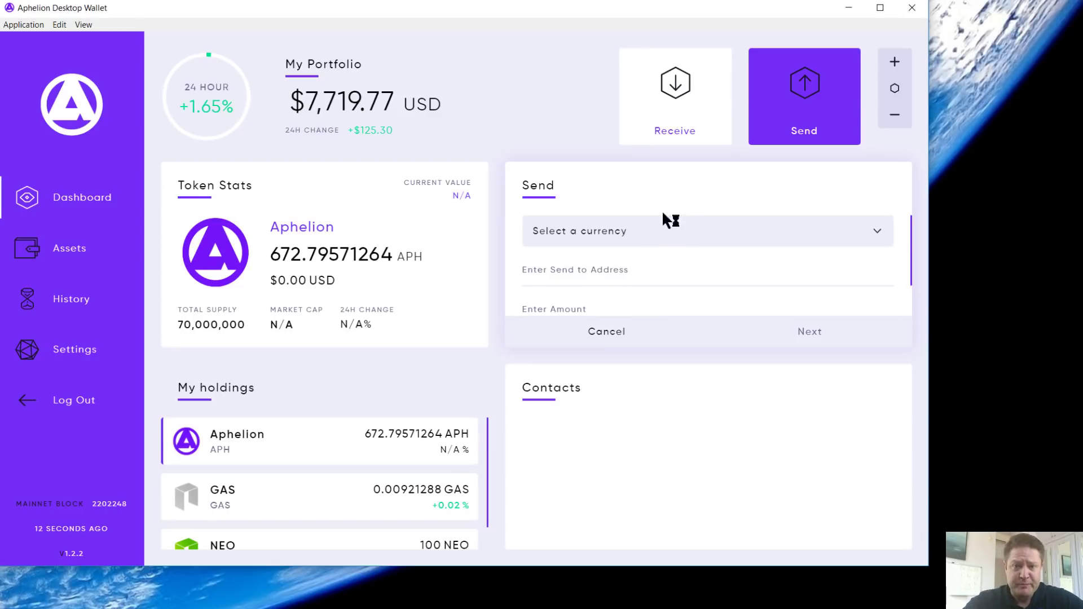
Step: Browse the holdings, then switch NEO's price chart through daily, weekly, monthly and 3M ranges
{"action": "left_click", "coordinate": [295, 539]}
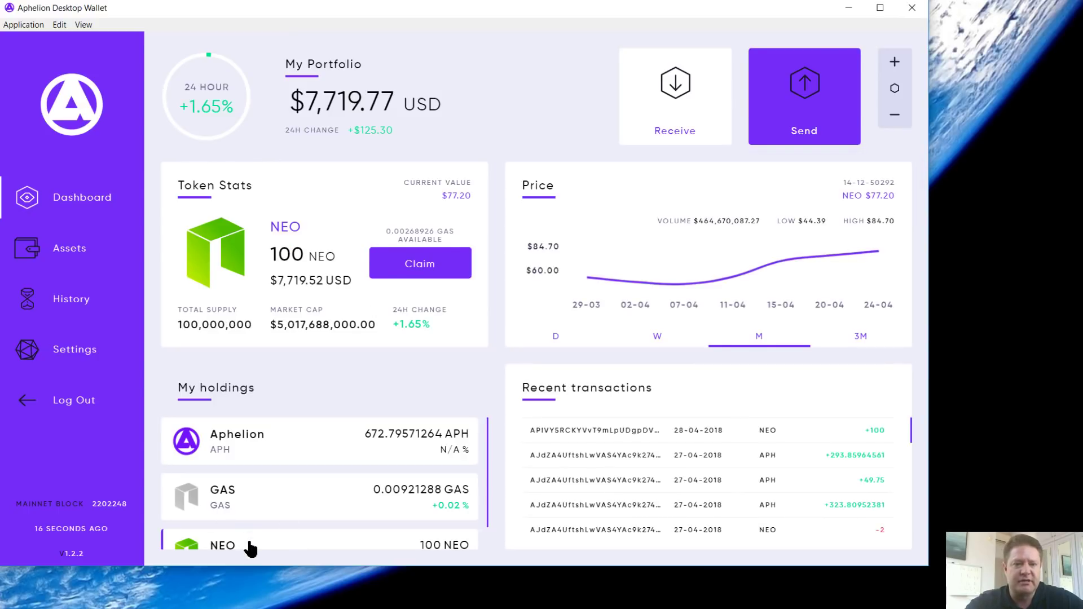
{"action": "left_click", "coordinate": [233, 446]}
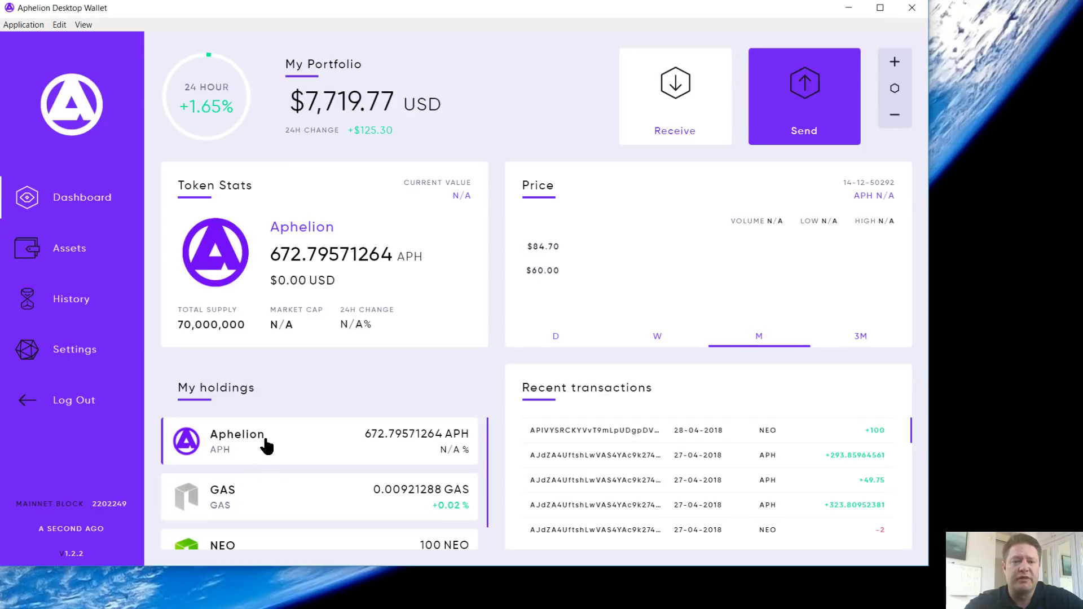
{"action": "left_click", "coordinate": [252, 484]}
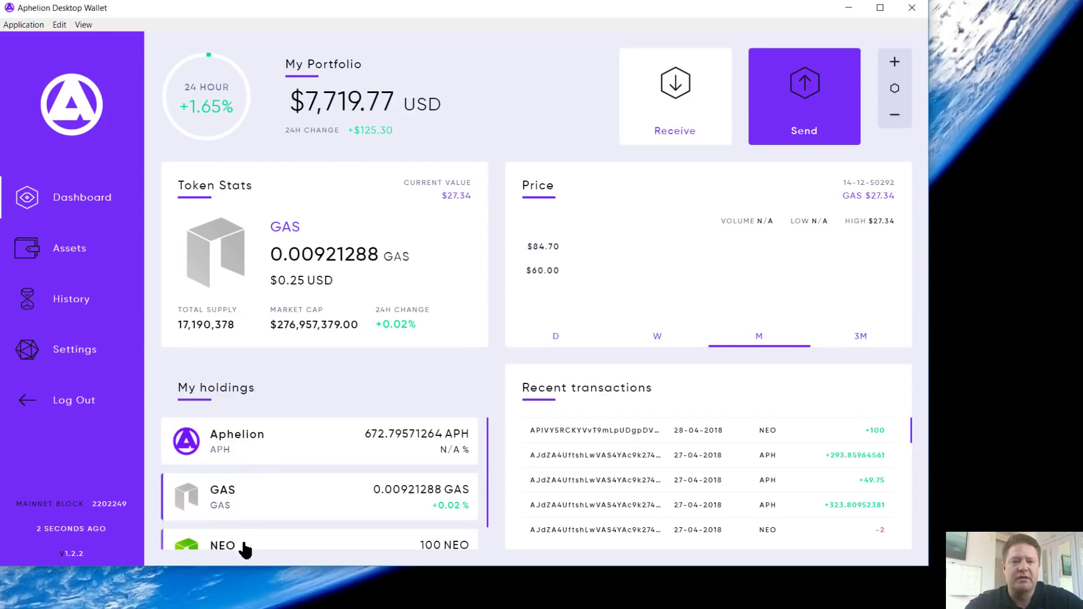
{"action": "left_click", "coordinate": [247, 548]}
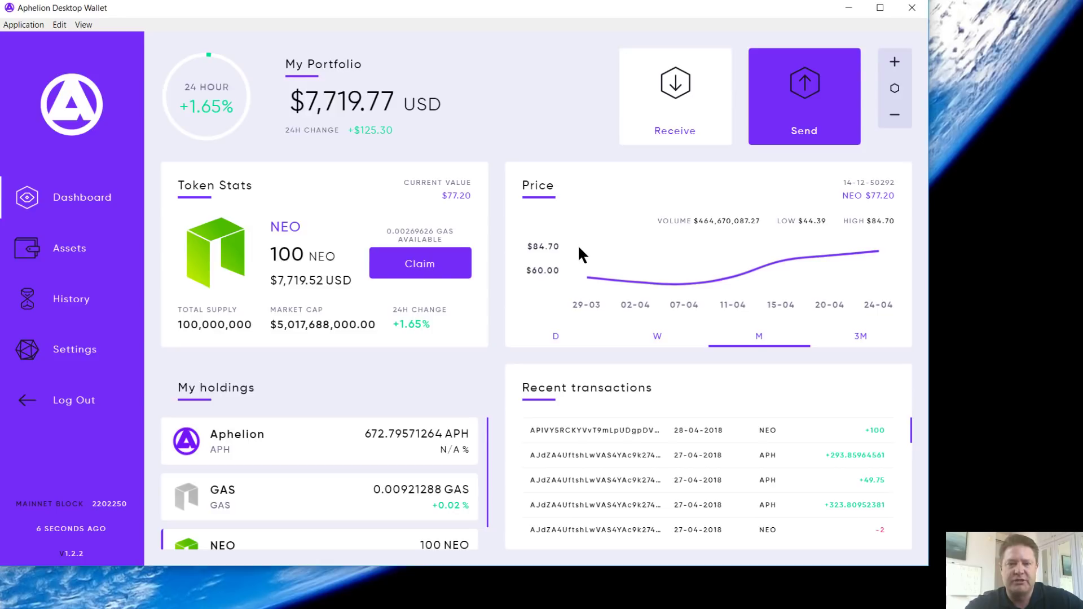
{"action": "left_click", "coordinate": [555, 334]}
{"action": "left_click", "coordinate": [656, 337]}
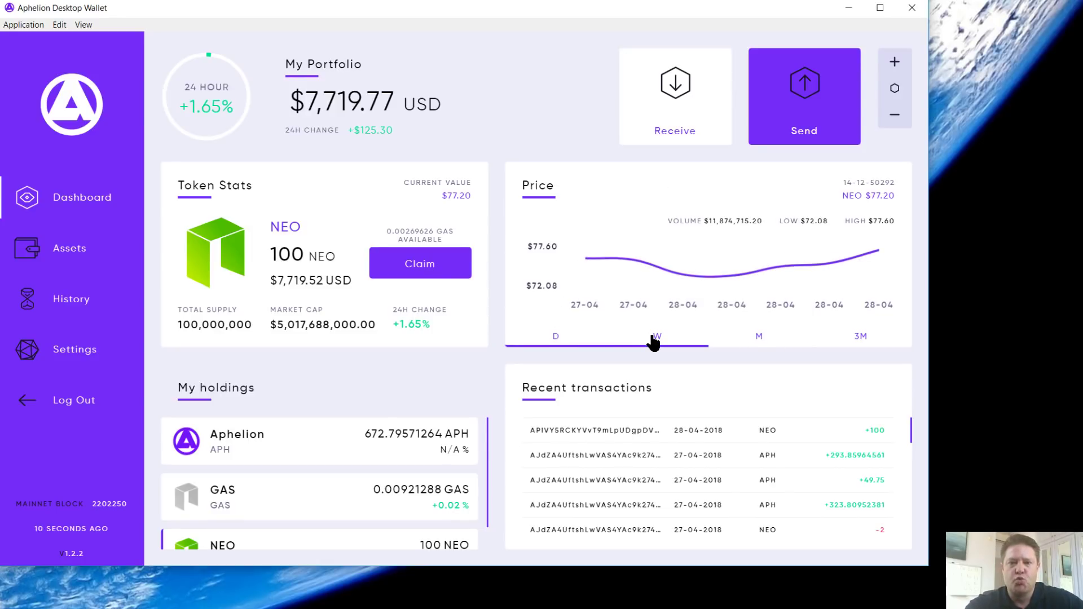
{"action": "left_click", "coordinate": [751, 338]}
{"action": "left_click", "coordinate": [860, 338]}
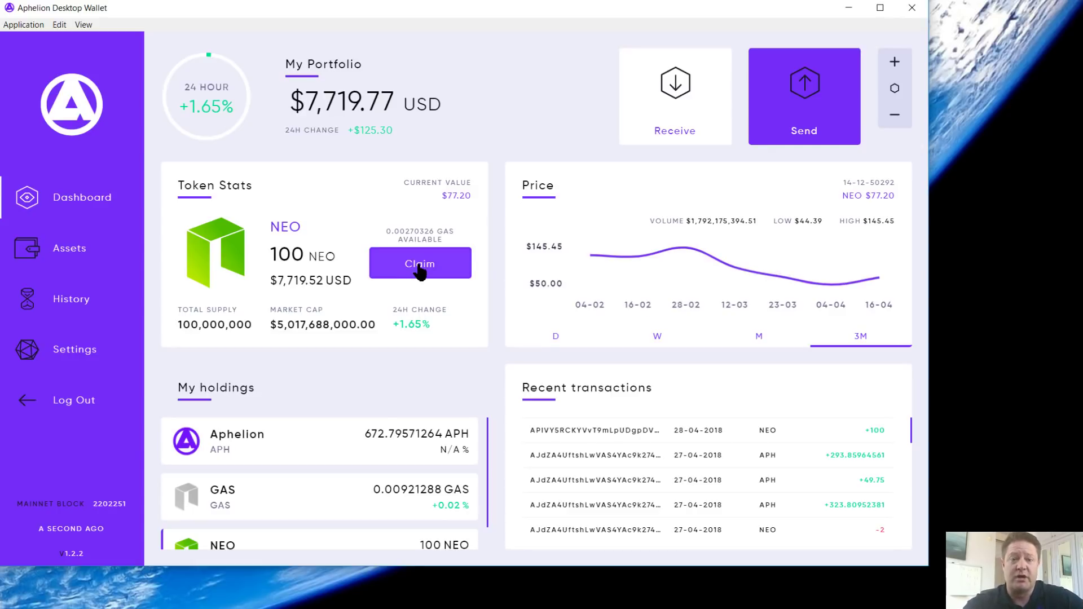
Step: Revisit Aphelion, GAS and NEO stats and scroll through Recent transactions
{"action": "left_click", "coordinate": [267, 442]}
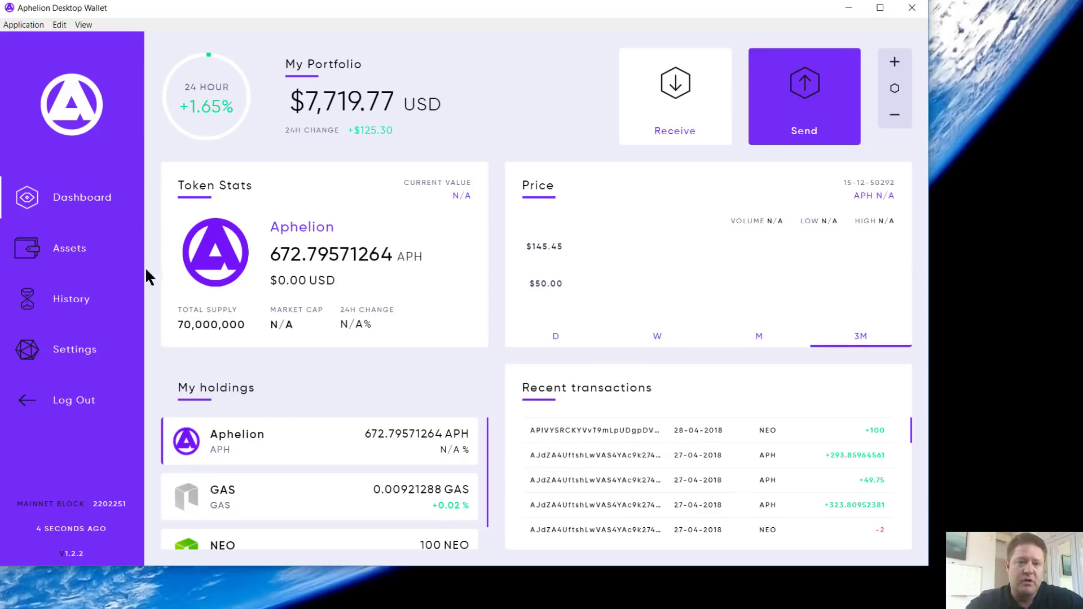
{"action": "left_click", "coordinate": [234, 498]}
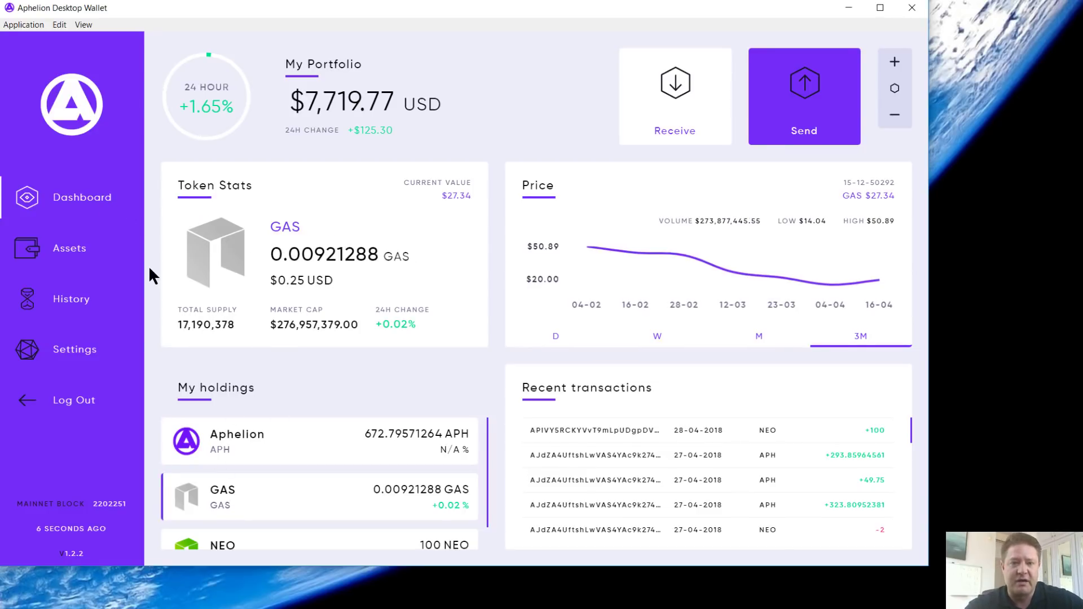
{"action": "left_click", "coordinate": [230, 544]}
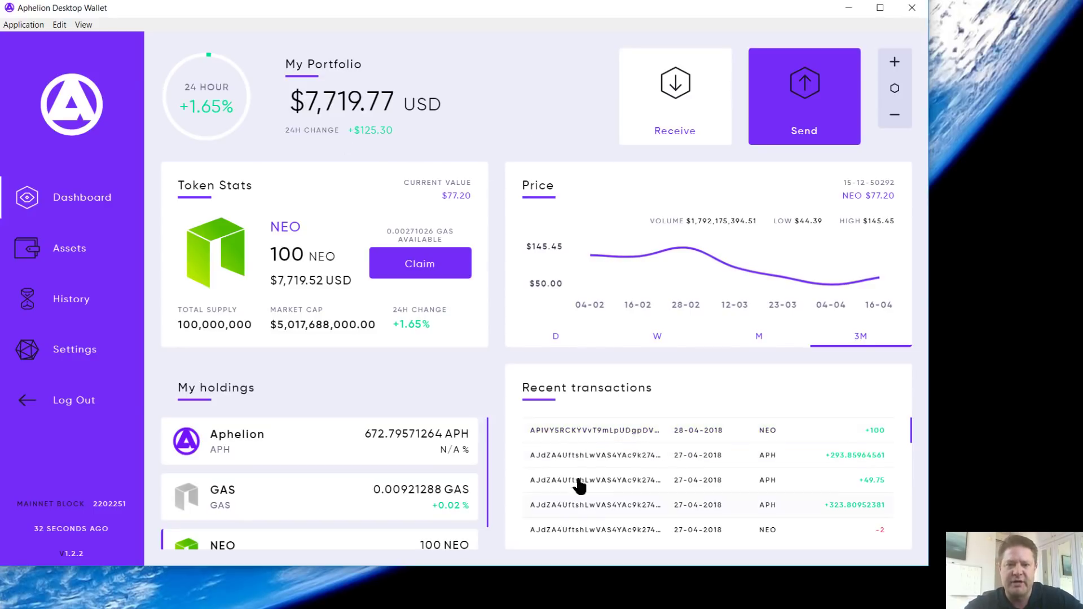
{"action": "scroll", "coordinate": [635, 472], "scroll_direction": "down", "scroll_amount": 10}
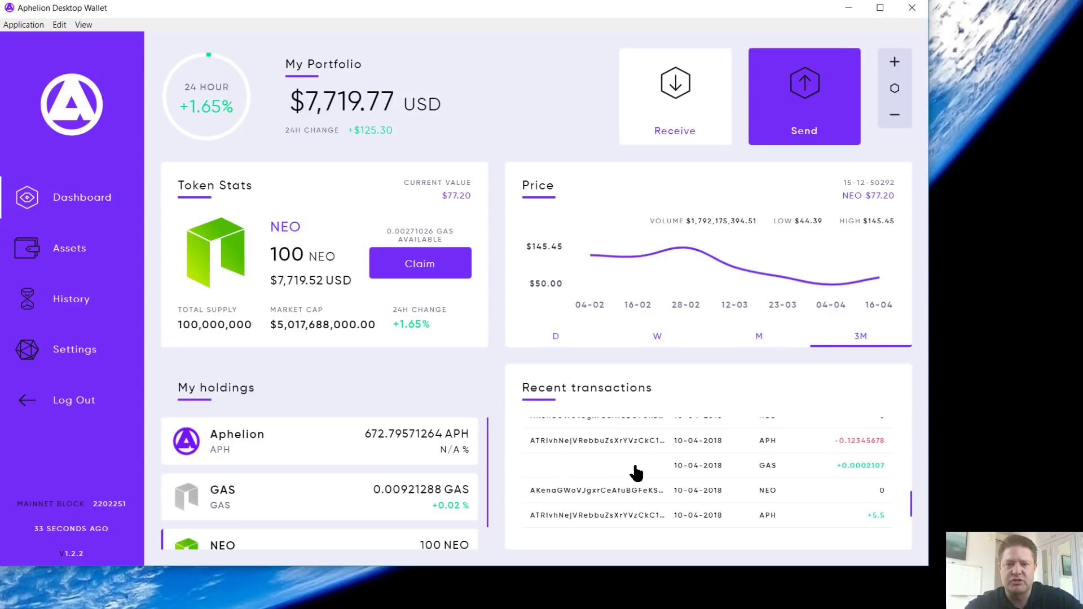
{"action": "scroll", "coordinate": [636, 473], "scroll_direction": "up", "scroll_amount": 10}
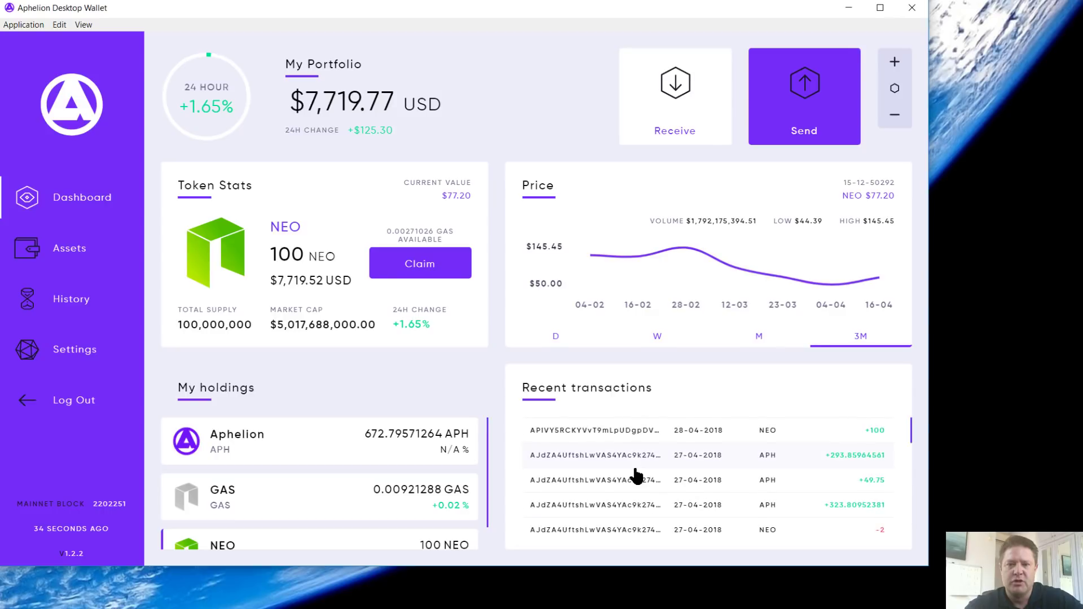
Step: Inspect the NEO +100 and 27-04-2018 APH +49.75 transaction details, then go to Assets
{"action": "left_click", "coordinate": [594, 431]}
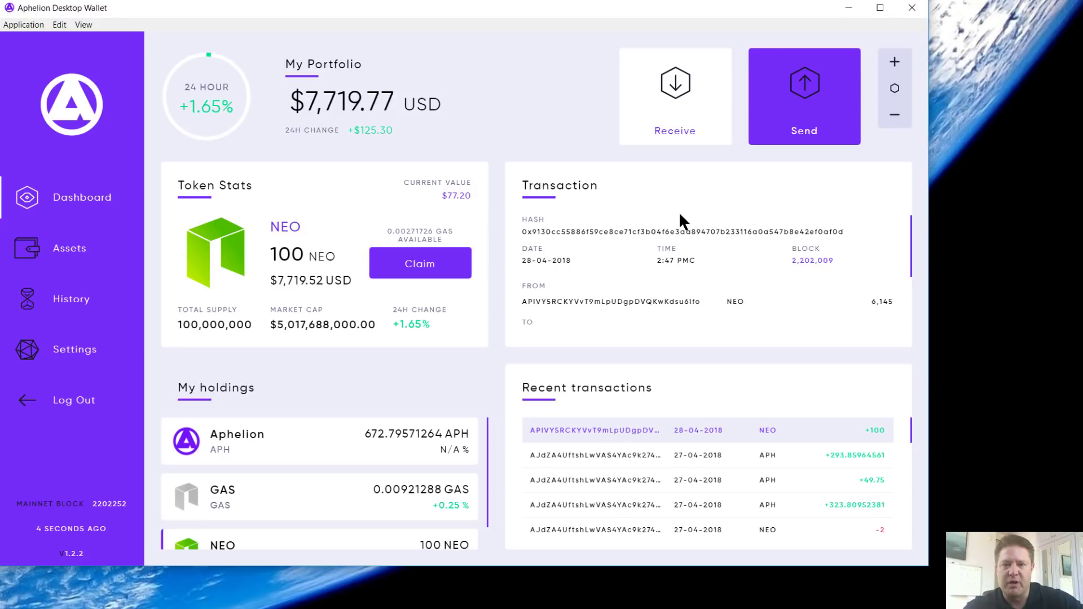
{"action": "left_click", "coordinate": [277, 546]}
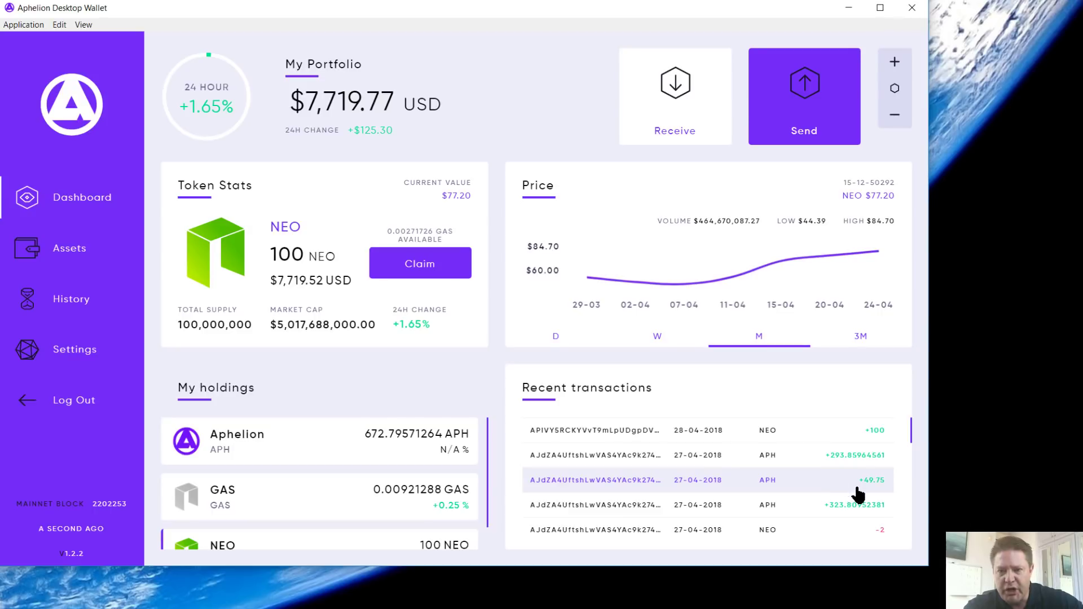
{"action": "left_click", "coordinate": [658, 486]}
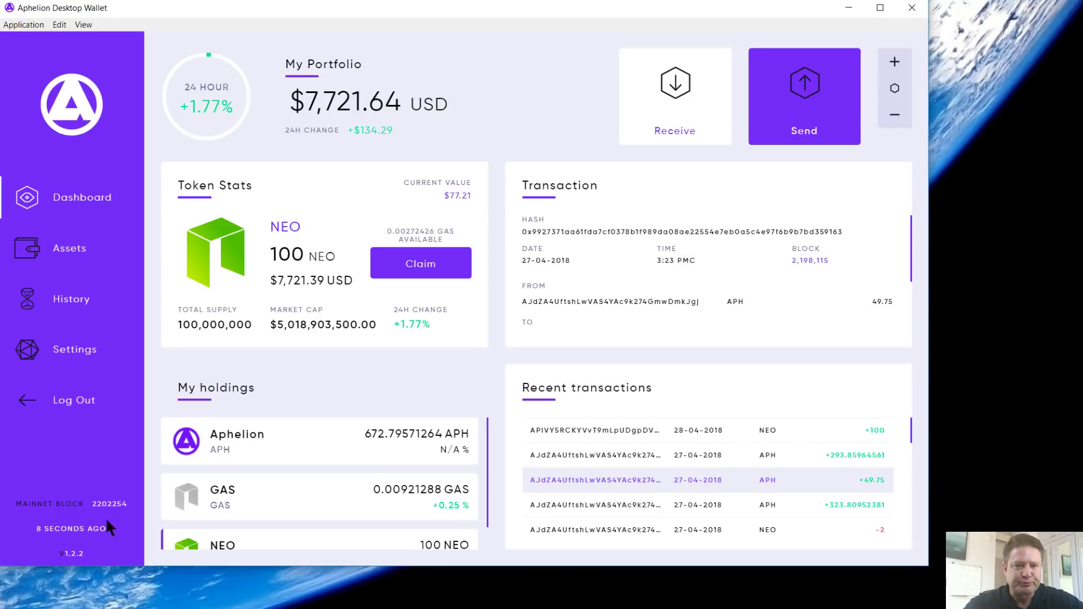
{"action": "left_click", "coordinate": [74, 261]}
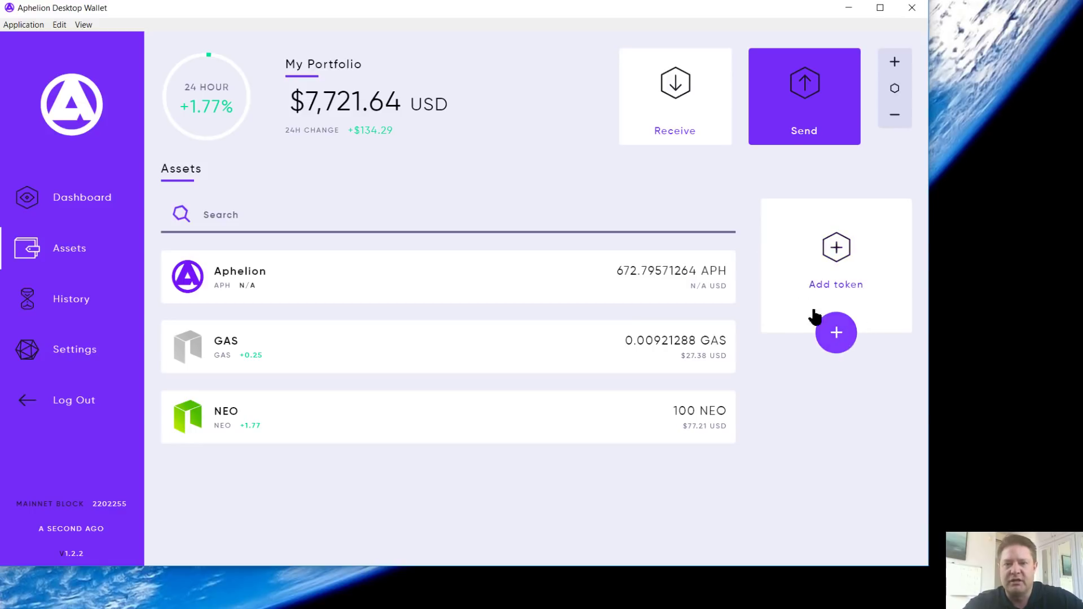
Step: Add the ONT token by its symbol and confirm it among the dashboard holdings
{"action": "left_click", "coordinate": [857, 293]}
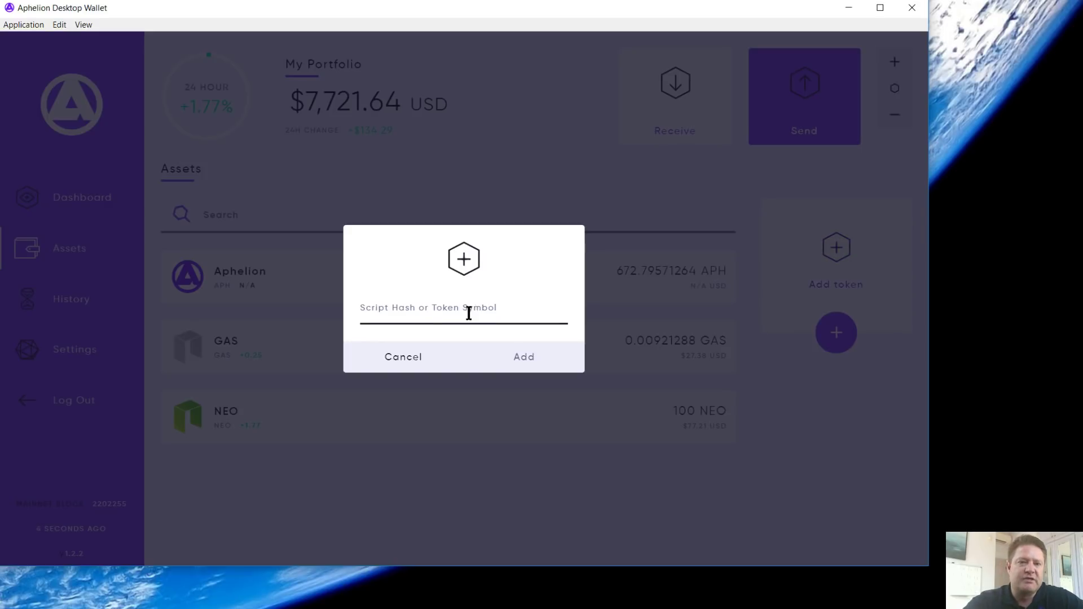
{"action": "left_click", "coordinate": [444, 311]}
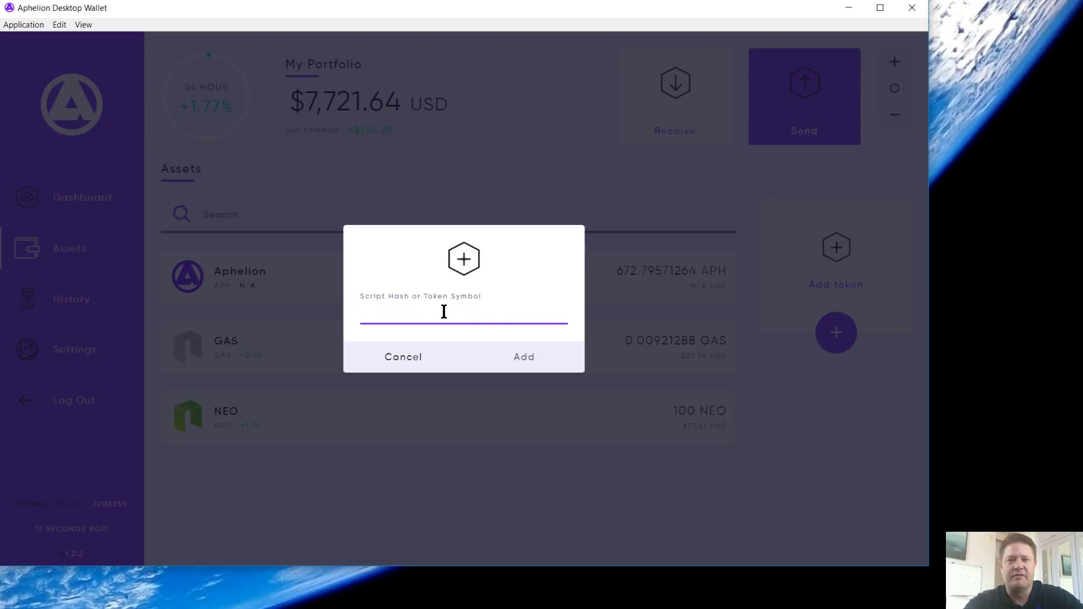
{"action": "type", "text": "ONT"}
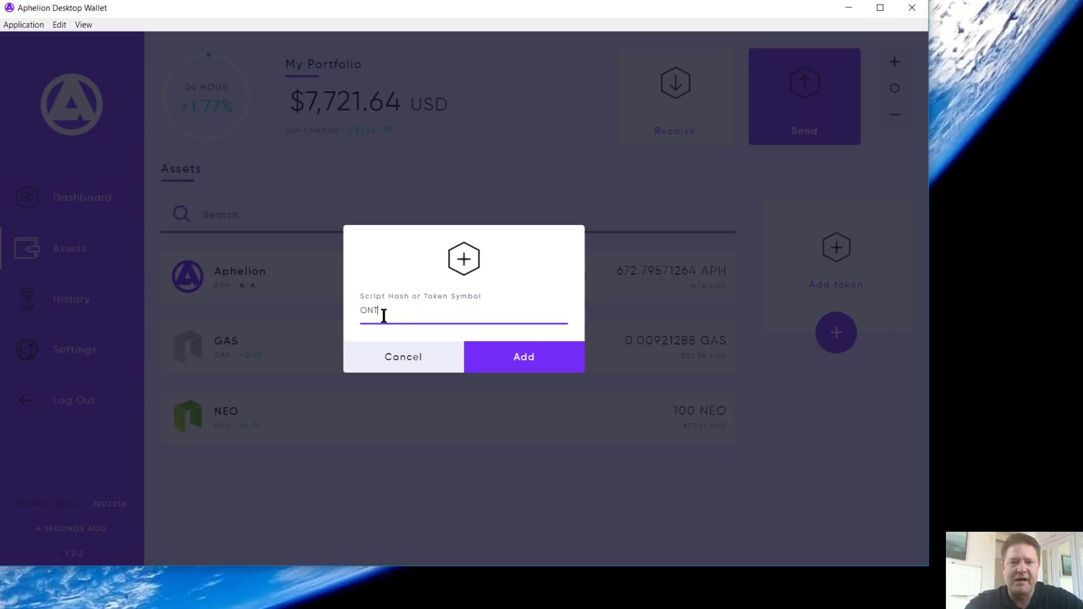
{"action": "left_click", "coordinate": [521, 361]}
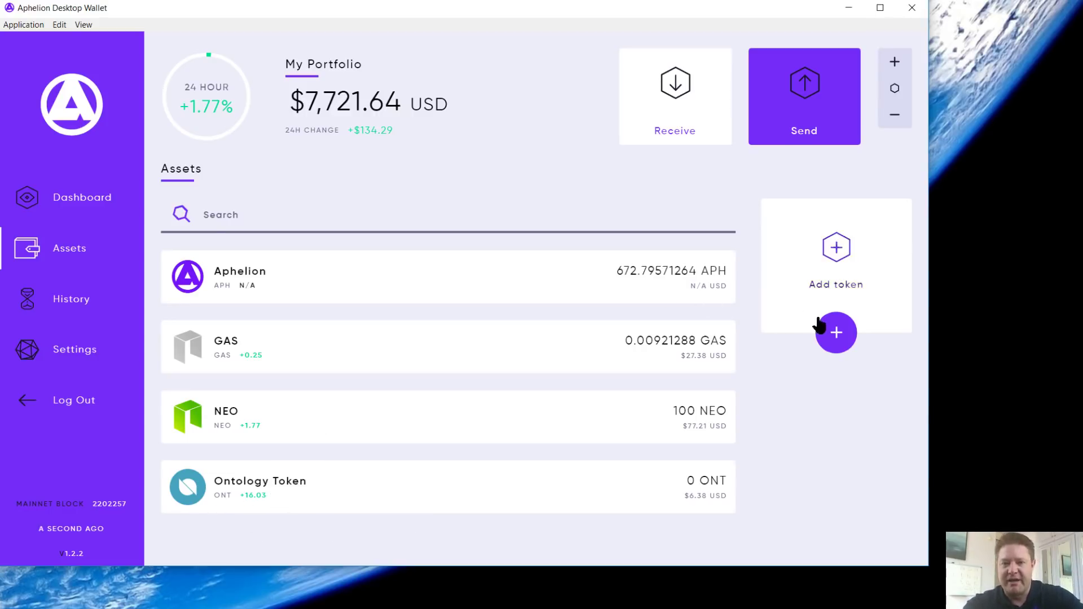
{"action": "left_click", "coordinate": [73, 200]}
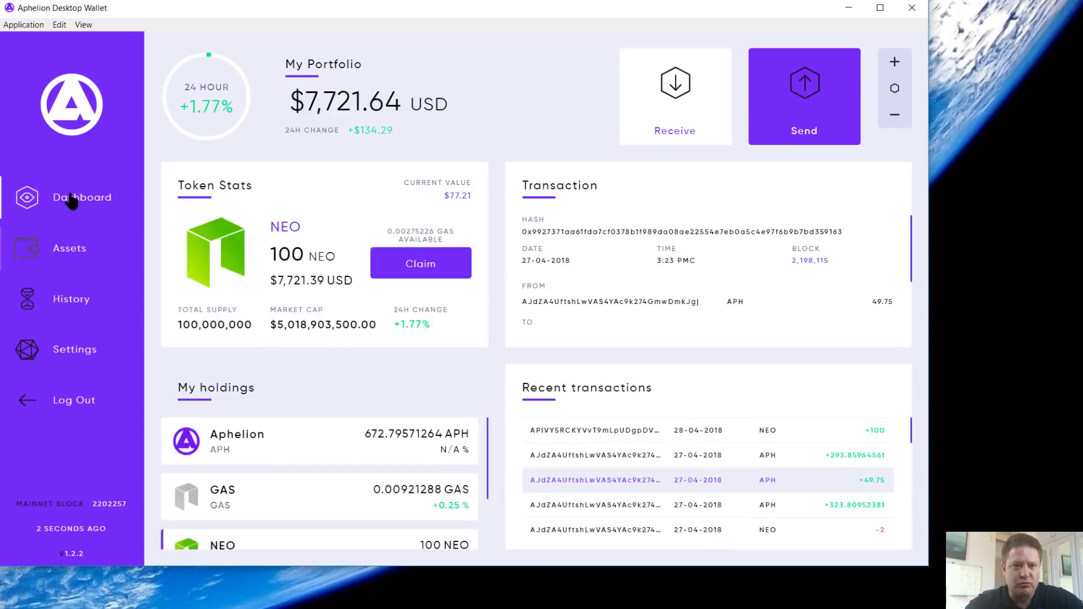
{"action": "scroll", "coordinate": [282, 447], "scroll_direction": "down", "scroll_amount": 2}
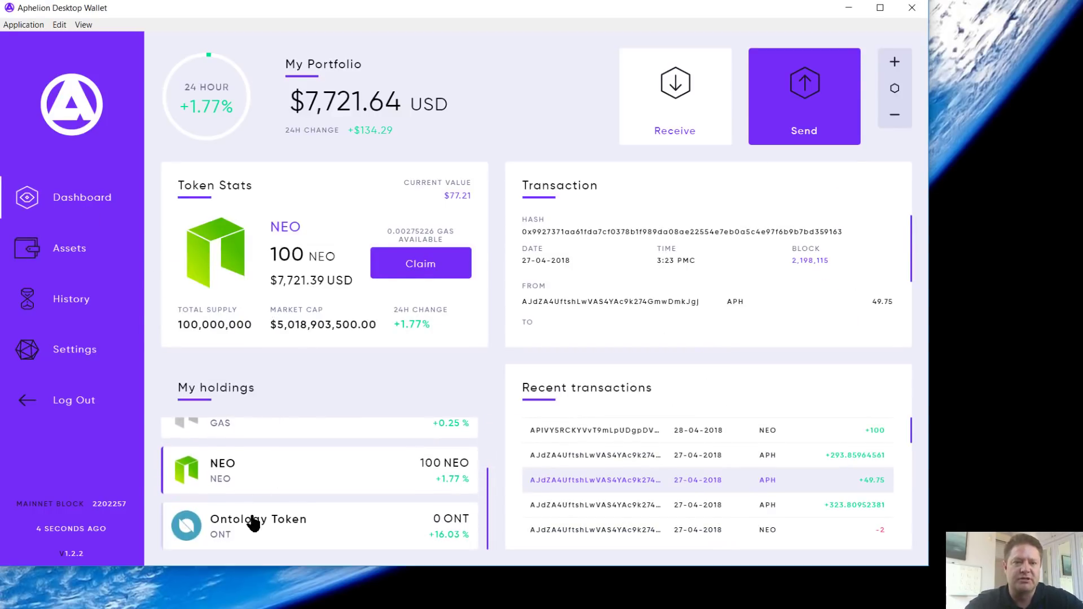
Step: View Ontology Token's price chart in daily, weekly and monthly ranges
{"action": "left_click", "coordinate": [258, 539]}
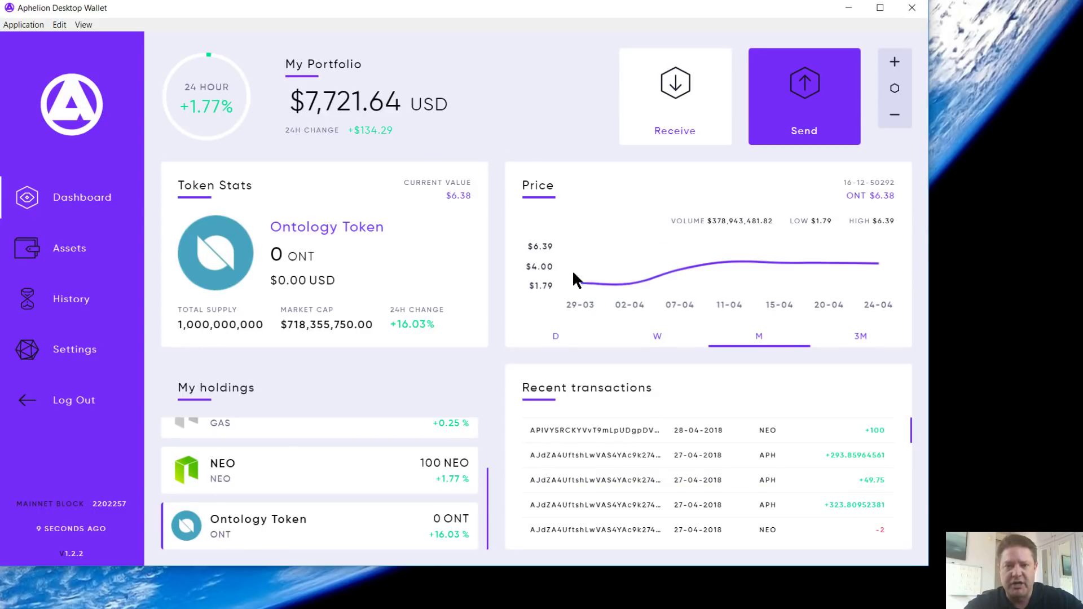
{"action": "left_click", "coordinate": [556, 336]}
{"action": "left_click", "coordinate": [657, 337]}
{"action": "left_click", "coordinate": [752, 337]}
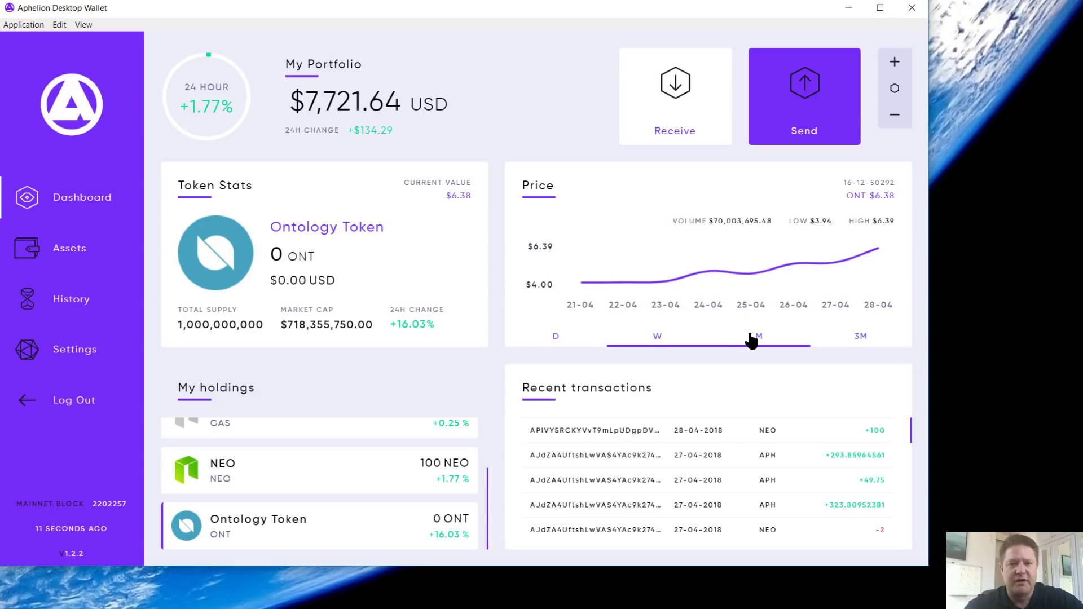
Step: Remove Ontology Token from Assets and recheck the dashboard and assets list
{"action": "left_click", "coordinate": [79, 251]}
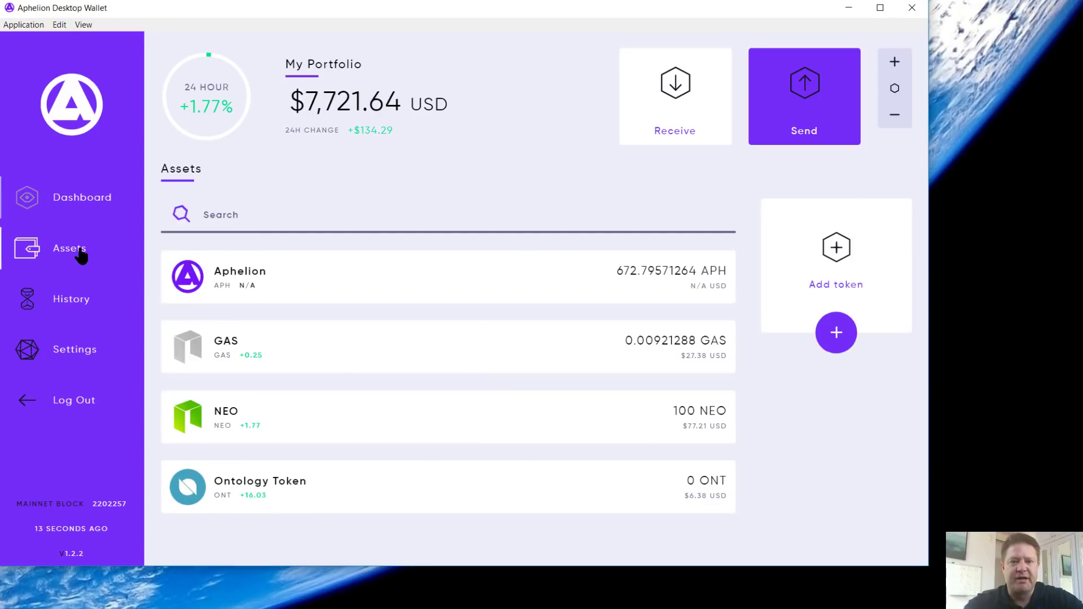
{"action": "left_click", "coordinate": [474, 491]}
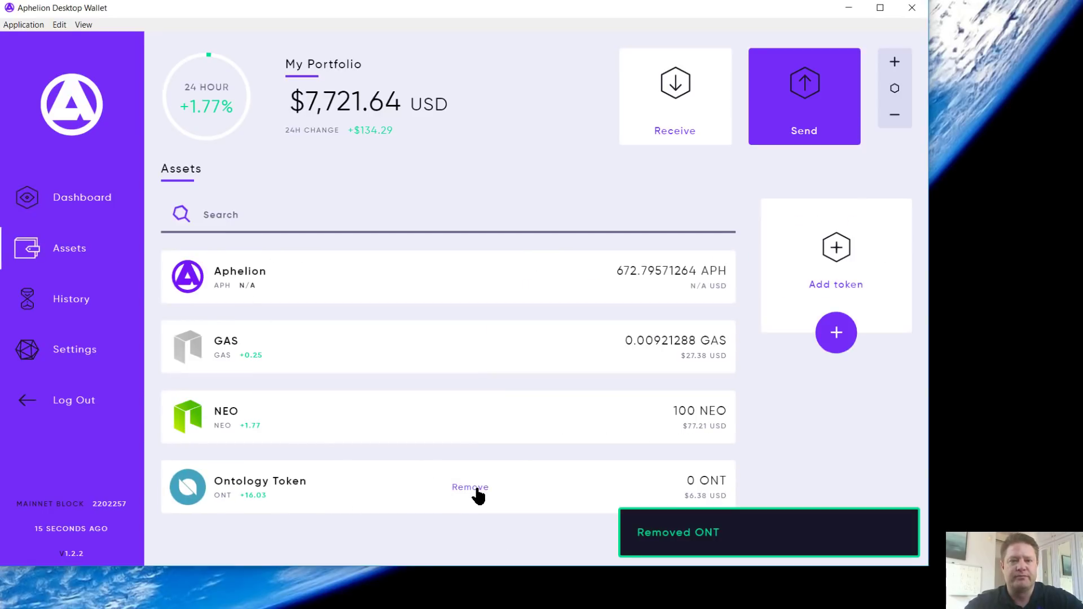
{"action": "left_click", "coordinate": [99, 213]}
{"action": "scroll", "coordinate": [261, 490], "scroll_direction": "down", "scroll_amount": 1}
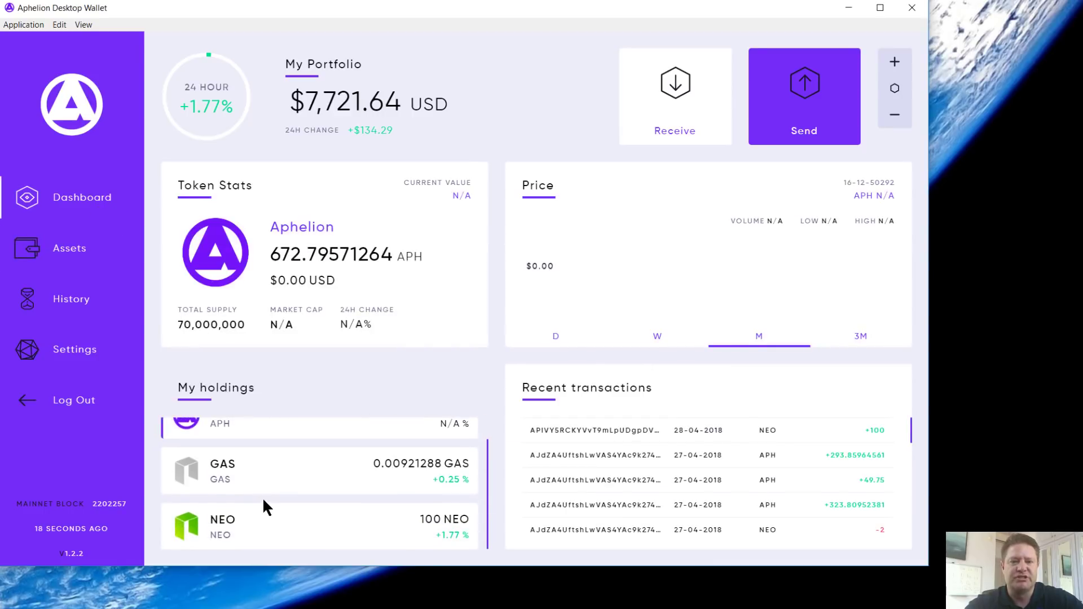
{"action": "scroll", "coordinate": [262, 497], "scroll_direction": "up", "scroll_amount": 1}
{"action": "left_click", "coordinate": [72, 249]}
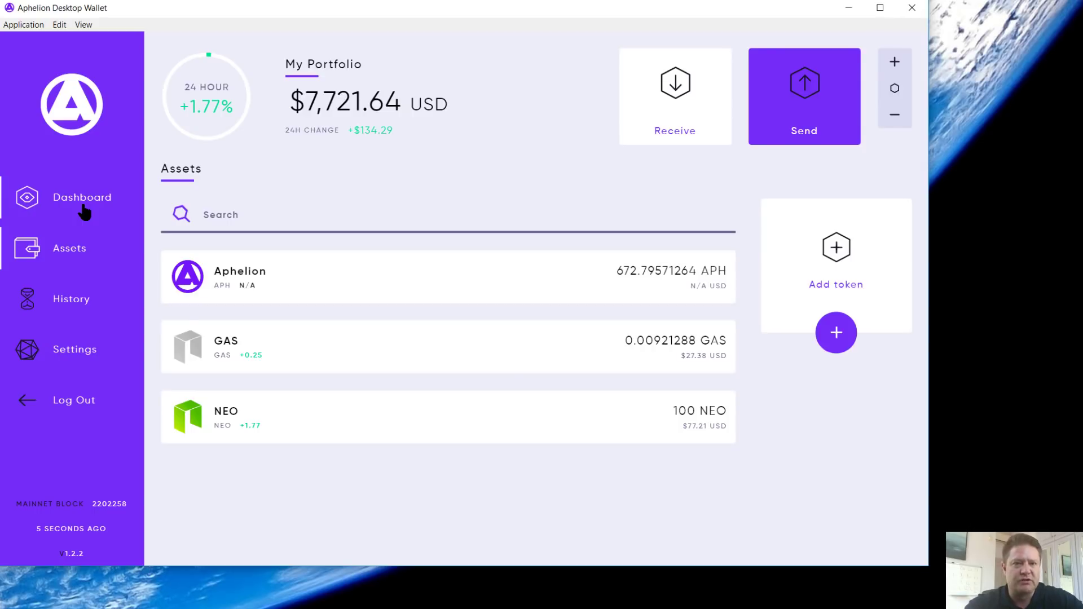
Step: Open History and expand, then collapse, the 28-04 NEO, 27-04 APH and 25-04 NEO transactions
{"action": "left_click", "coordinate": [83, 210]}
{"action": "left_click", "coordinate": [79, 304]}
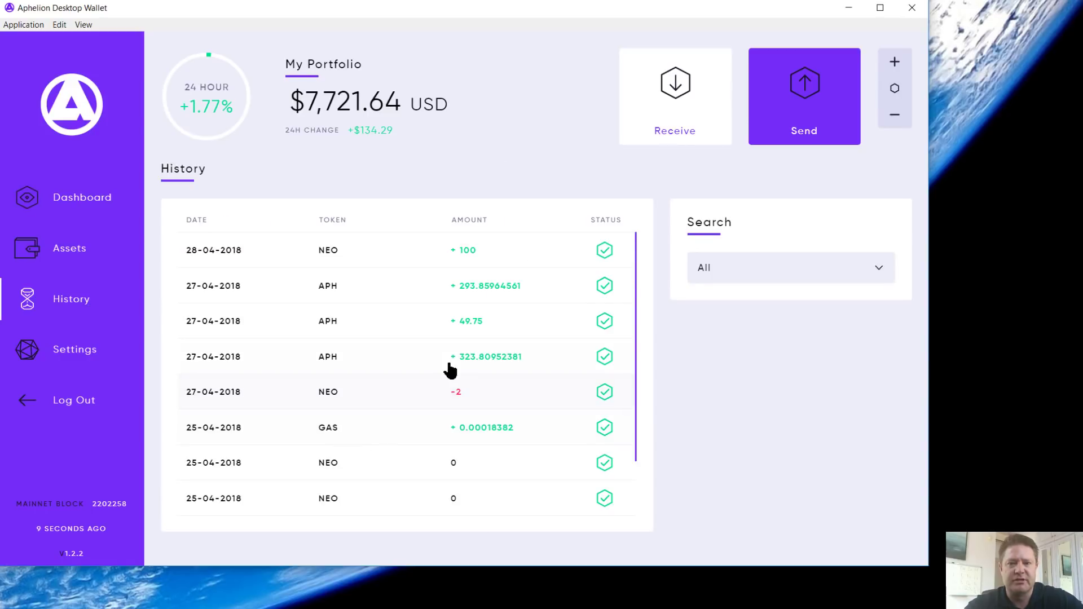
{"action": "left_click", "coordinate": [86, 210]}
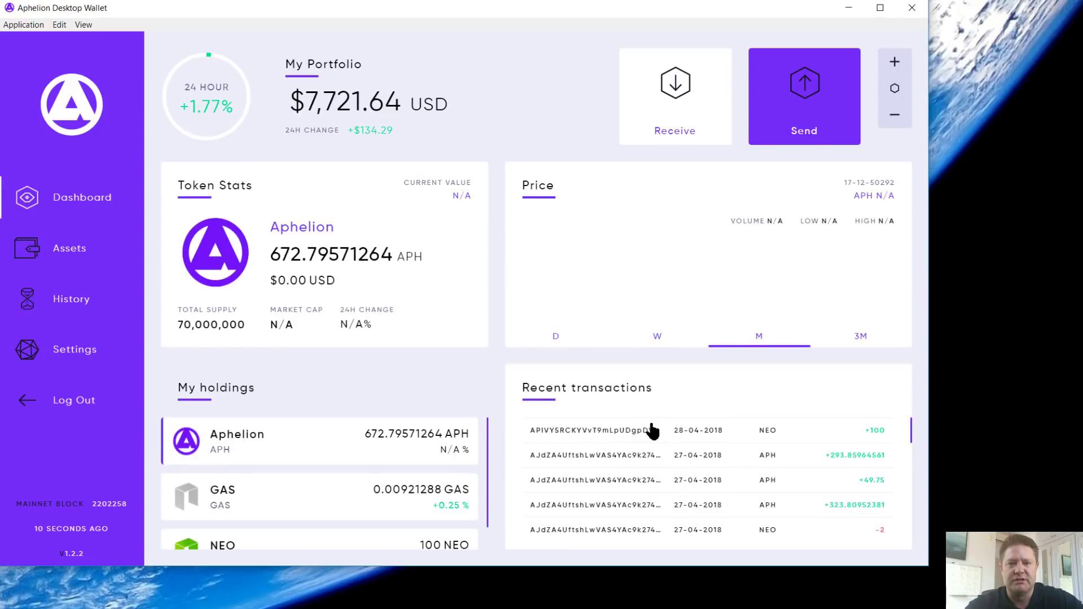
{"action": "left_click", "coordinate": [75, 295]}
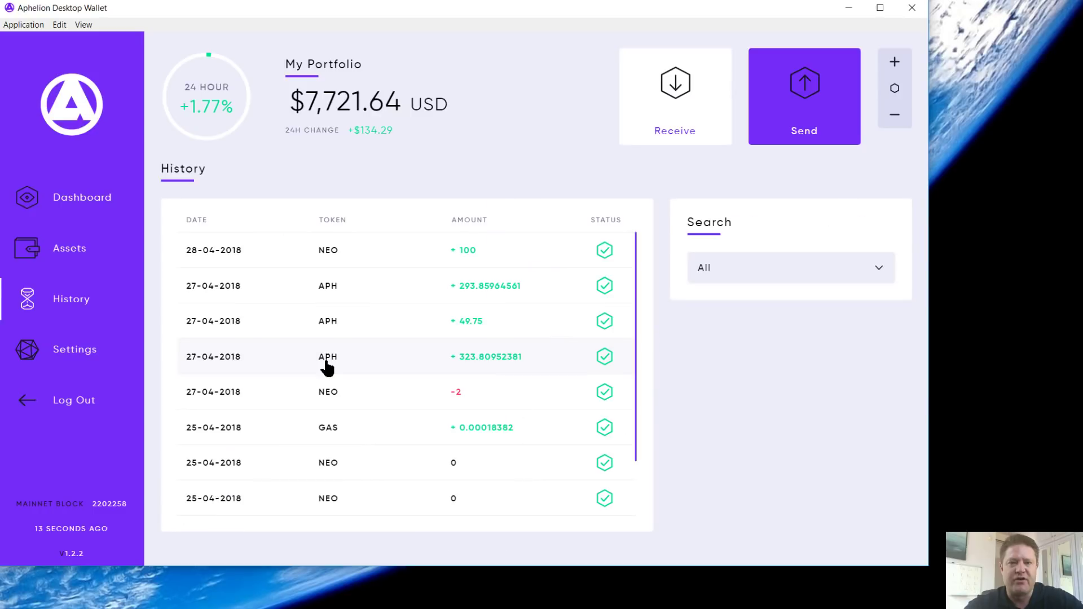
{"action": "left_click", "coordinate": [246, 260]}
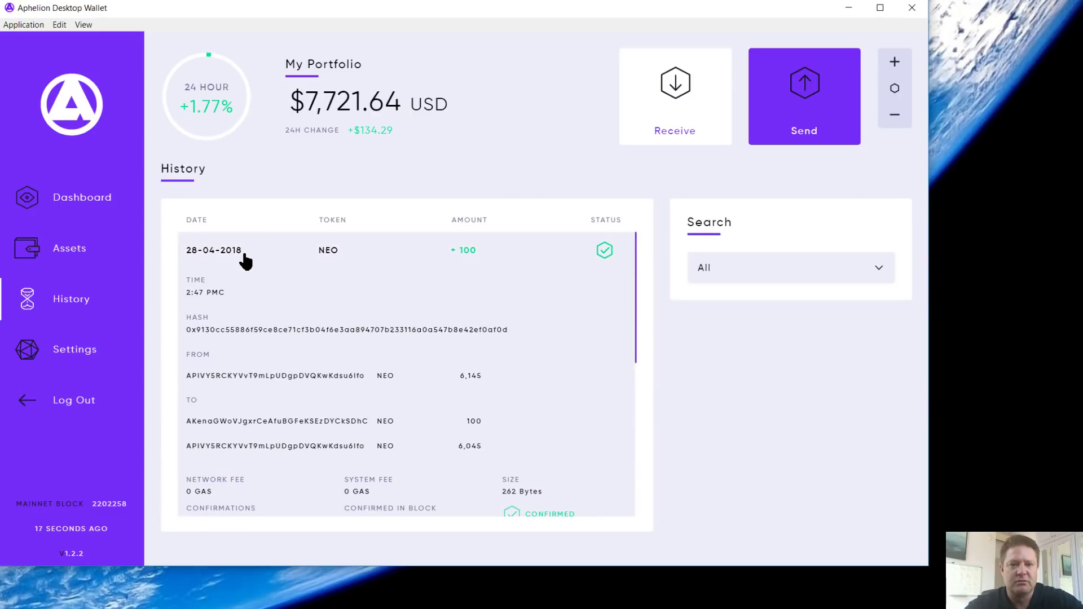
{"action": "left_click", "coordinate": [245, 259]}
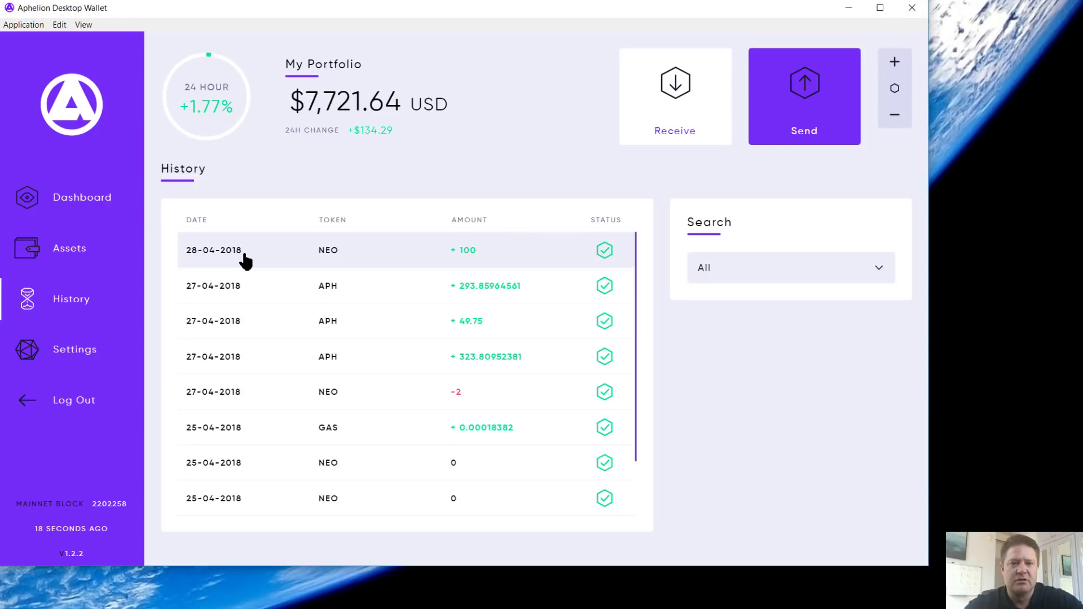
{"action": "left_click", "coordinate": [213, 287]}
{"action": "left_click", "coordinate": [213, 287]}
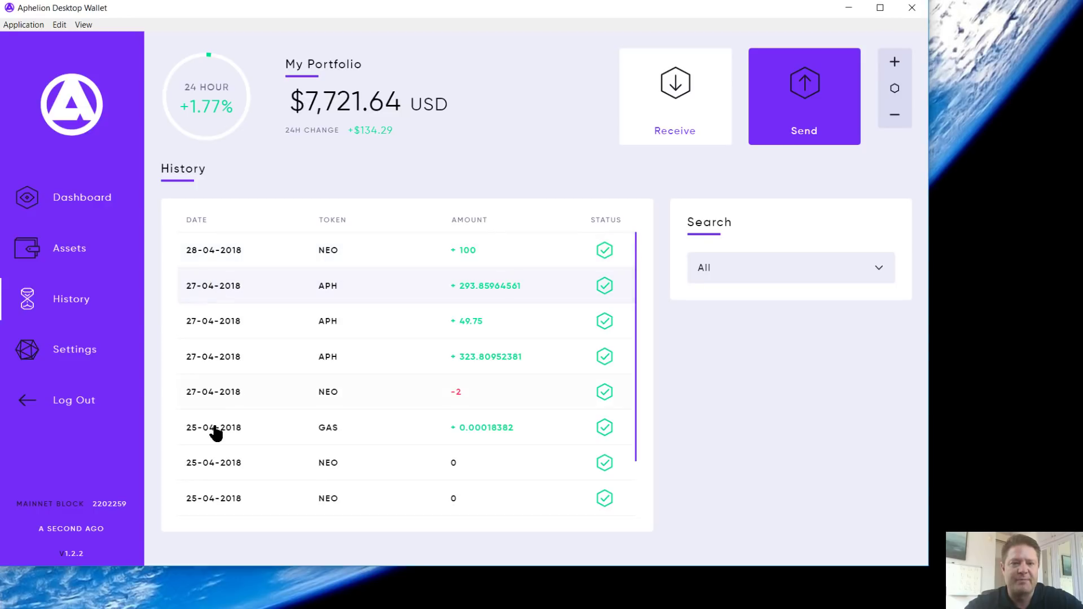
{"action": "left_click", "coordinate": [225, 462]}
{"action": "left_click", "coordinate": [224, 463]}
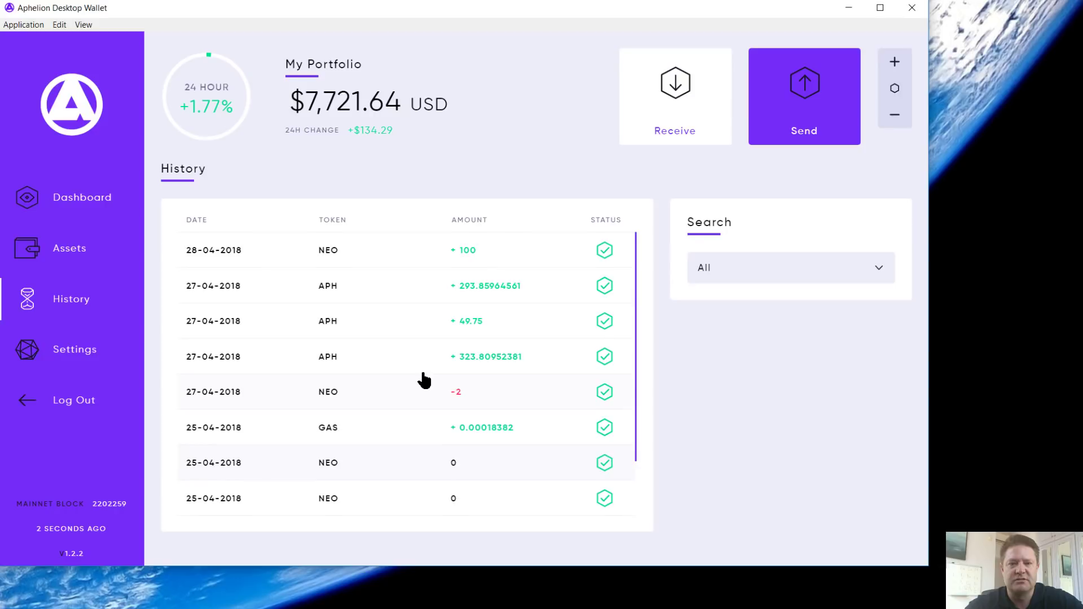
{"action": "scroll", "coordinate": [443, 430], "scroll_direction": "down", "scroll_amount": 2}
{"action": "scroll", "coordinate": [525, 366], "scroll_direction": "up", "scroll_amount": 2}
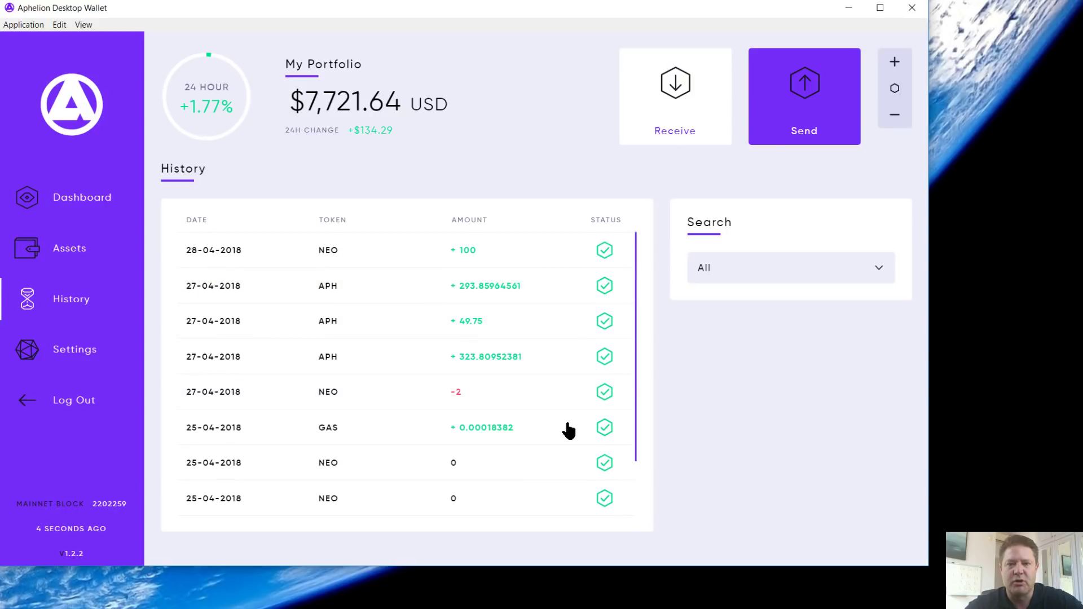
Step: Filter history to Last 7 days, then to a Custom range 2018-04-21 to 2018-04-28
{"action": "left_click", "coordinate": [742, 277]}
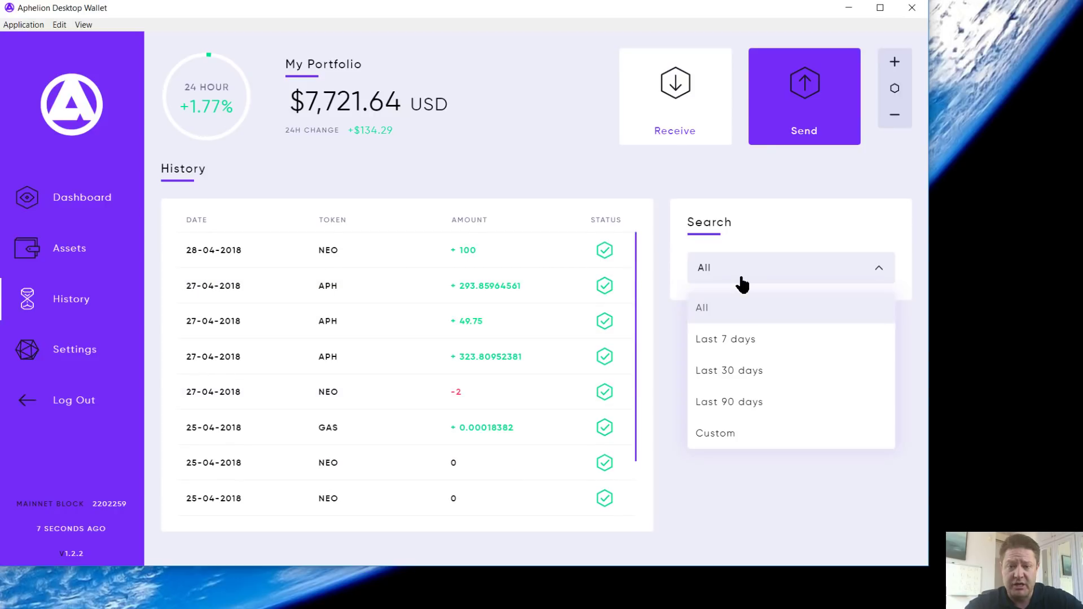
{"action": "left_click", "coordinate": [733, 340]}
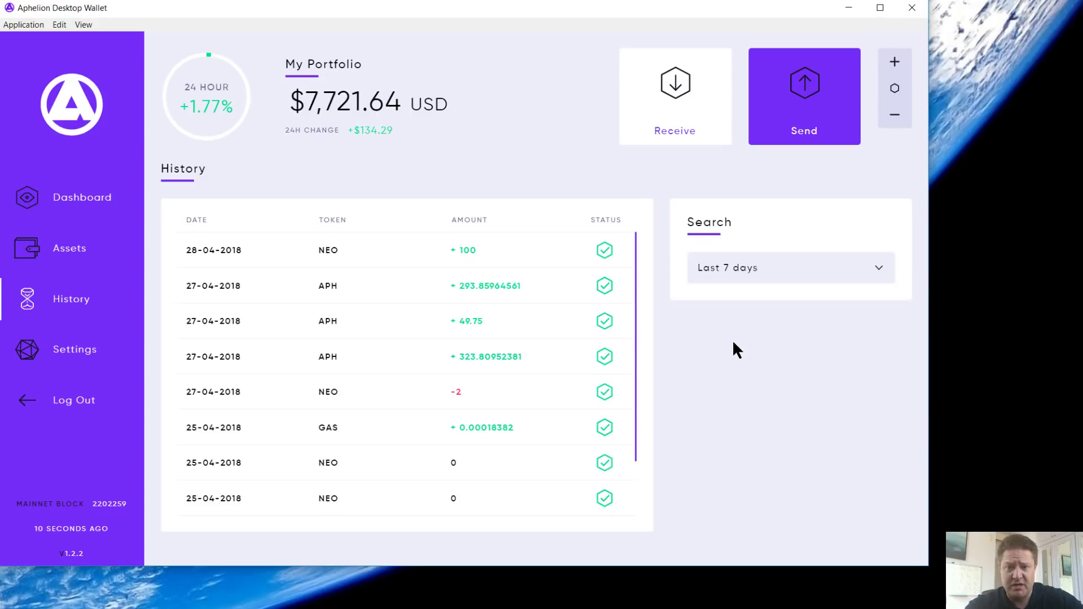
{"action": "left_click", "coordinate": [757, 281]}
{"action": "left_click", "coordinate": [741, 433]}
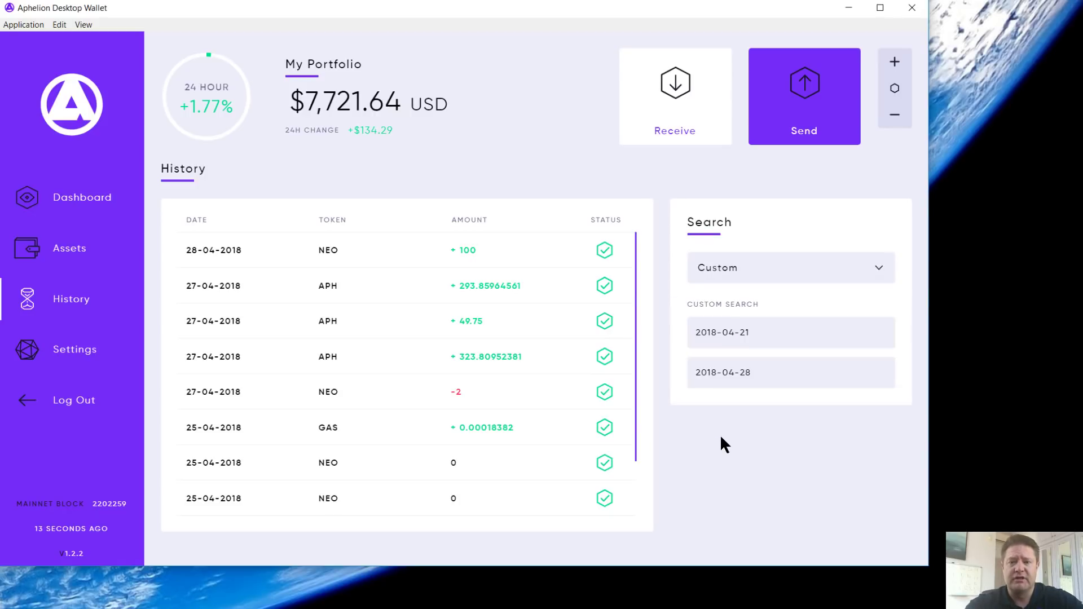
{"action": "left_click", "coordinate": [756, 338]}
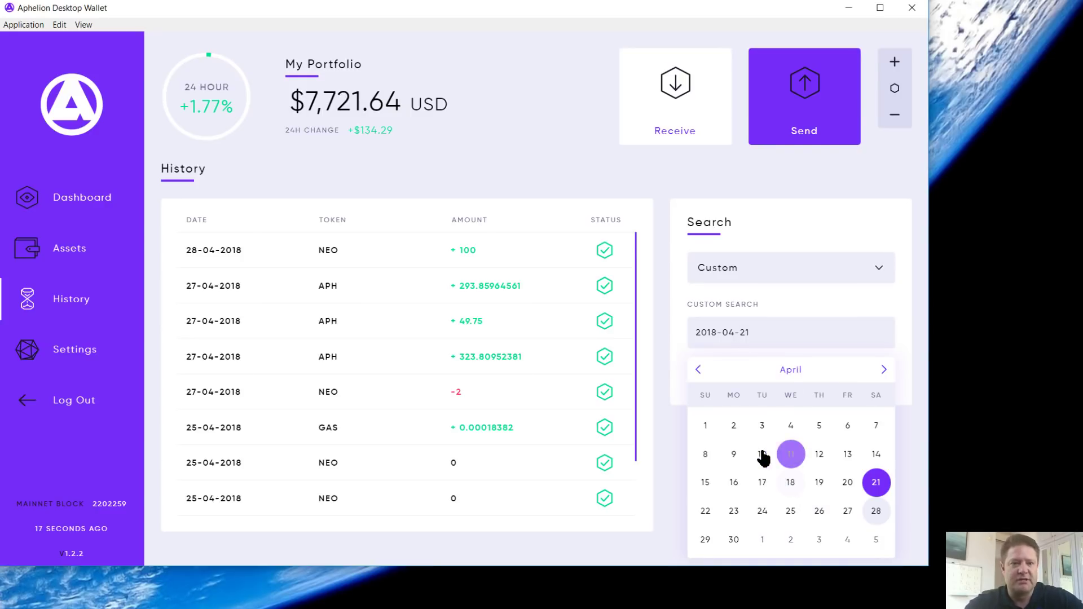
Step: Add a test contact with its name and wallet address to the Settings Address Book
{"action": "left_click", "coordinate": [73, 363]}
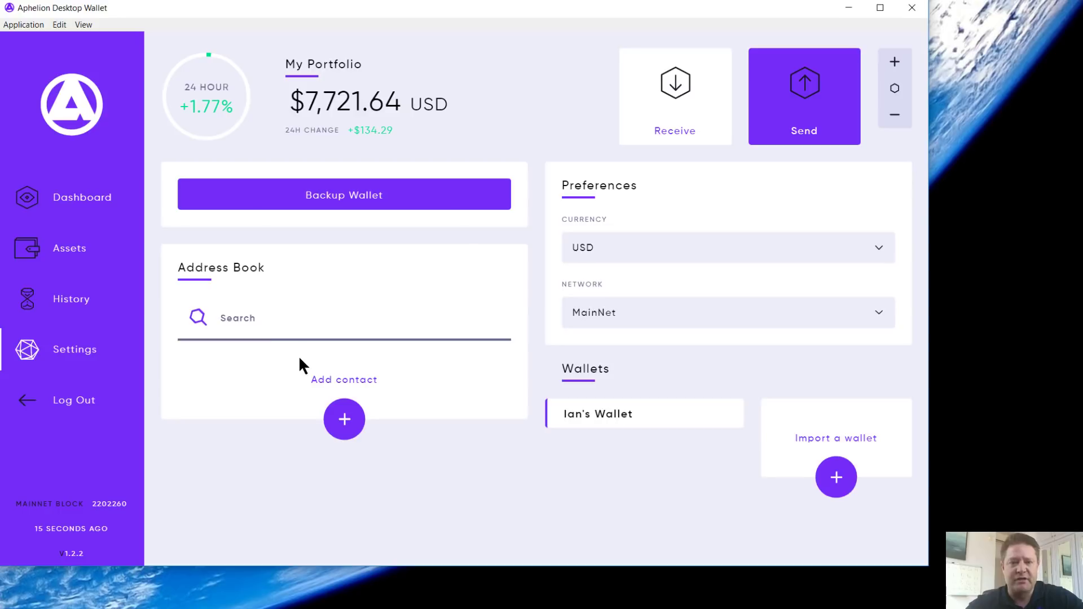
{"action": "left_click", "coordinate": [795, 138]}
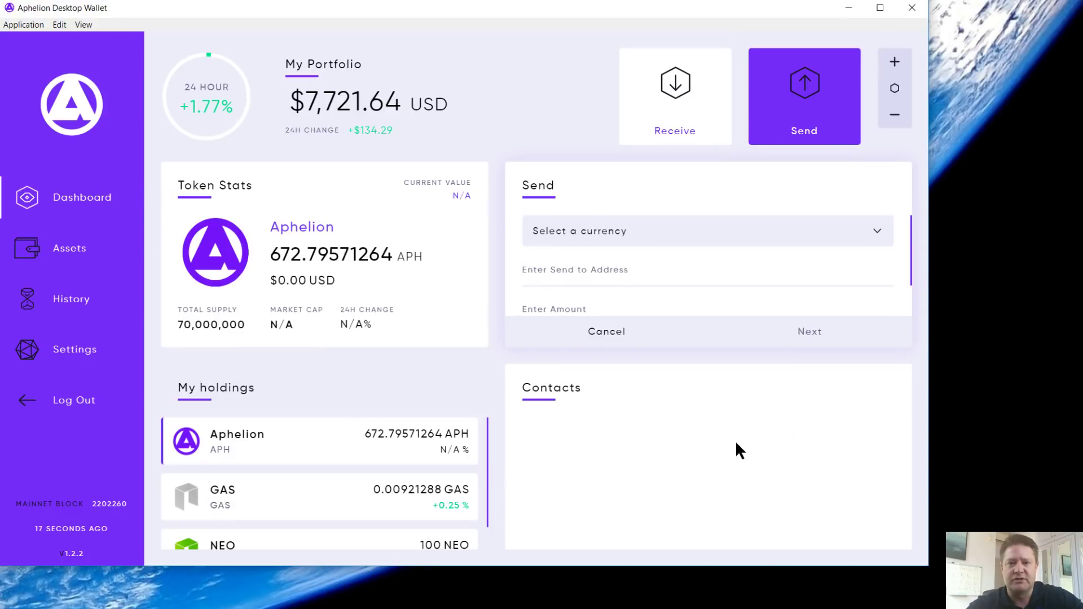
{"action": "left_click", "coordinate": [80, 351]}
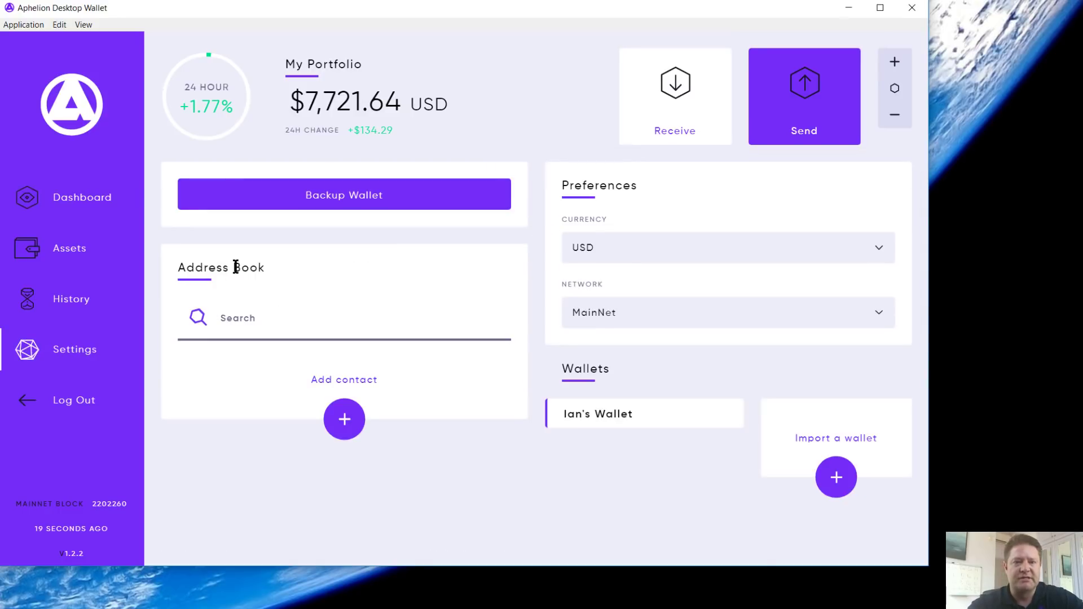
{"action": "left_click", "coordinate": [347, 428]}
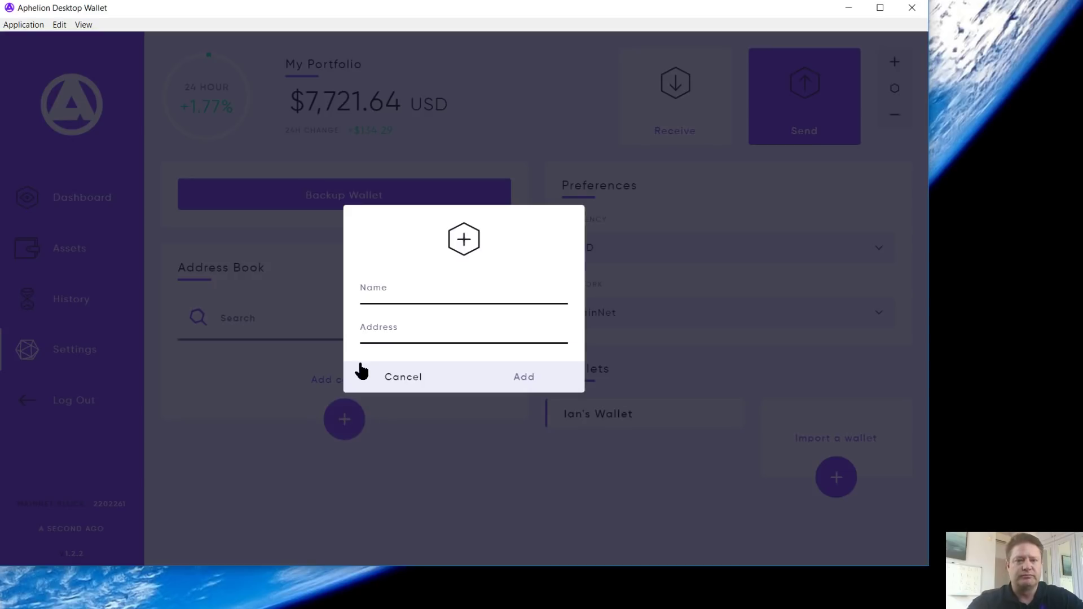
{"action": "left_click", "coordinate": [390, 289]}
{"action": "type", "text": "Ian Tes"}
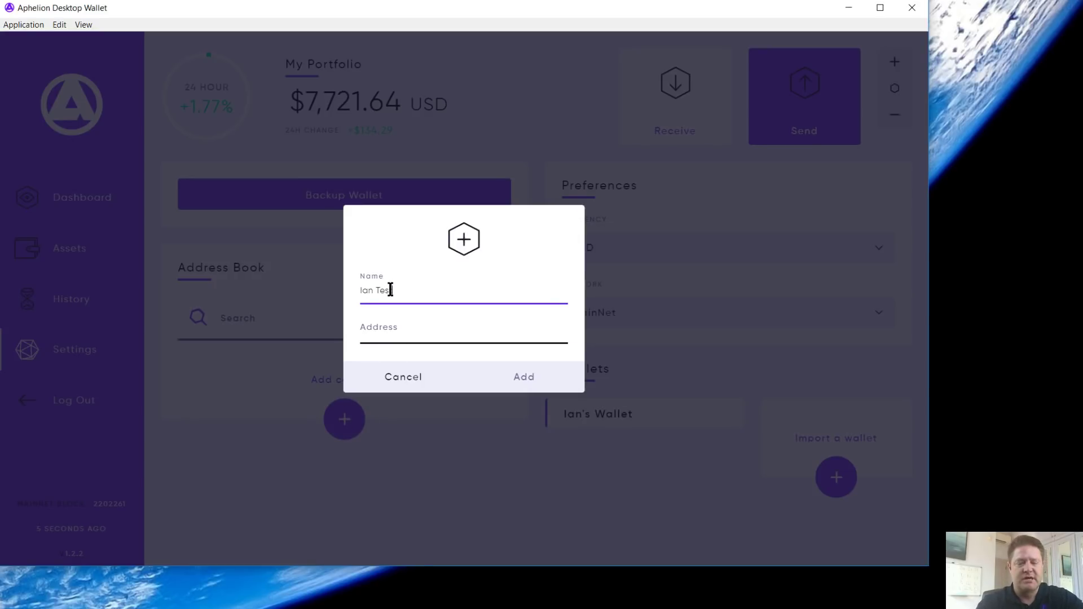
{"action": "type", "text": "t Contact"}
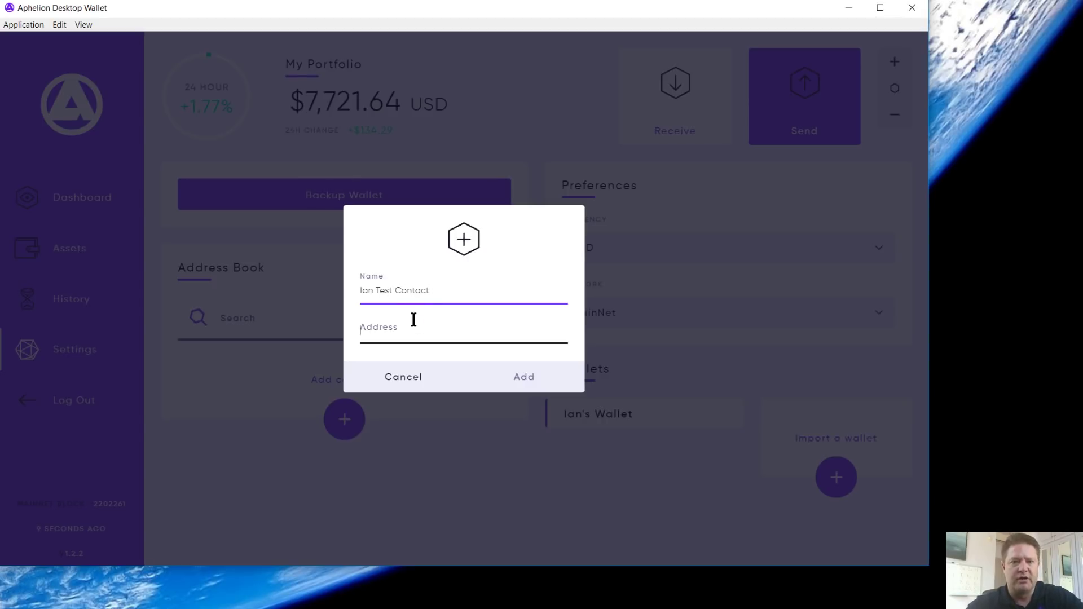
{"action": "type", "text": "5631507435"}
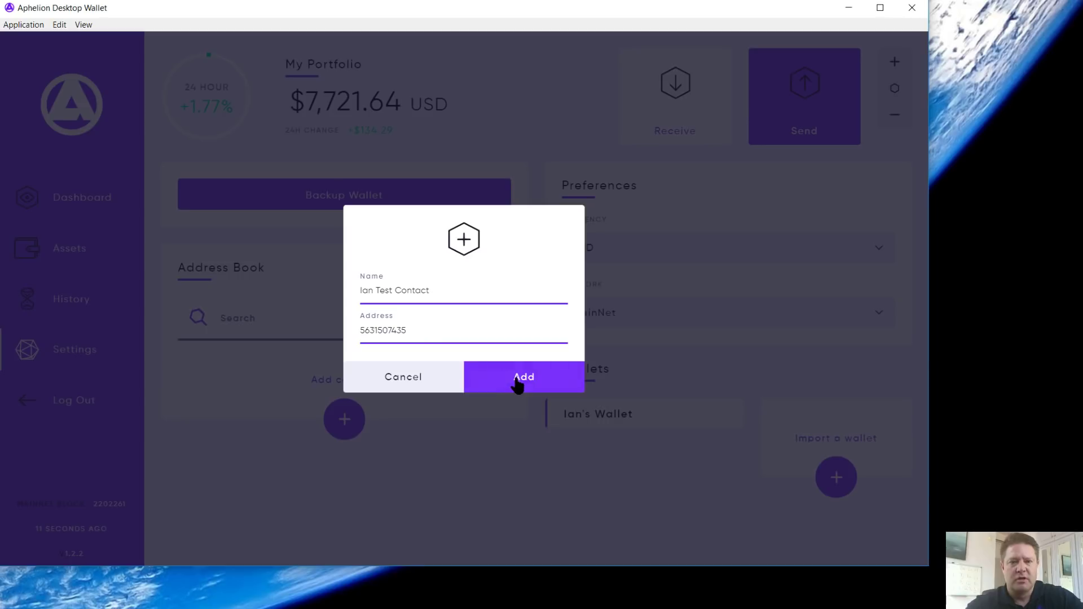
{"action": "left_click", "coordinate": [518, 384]}
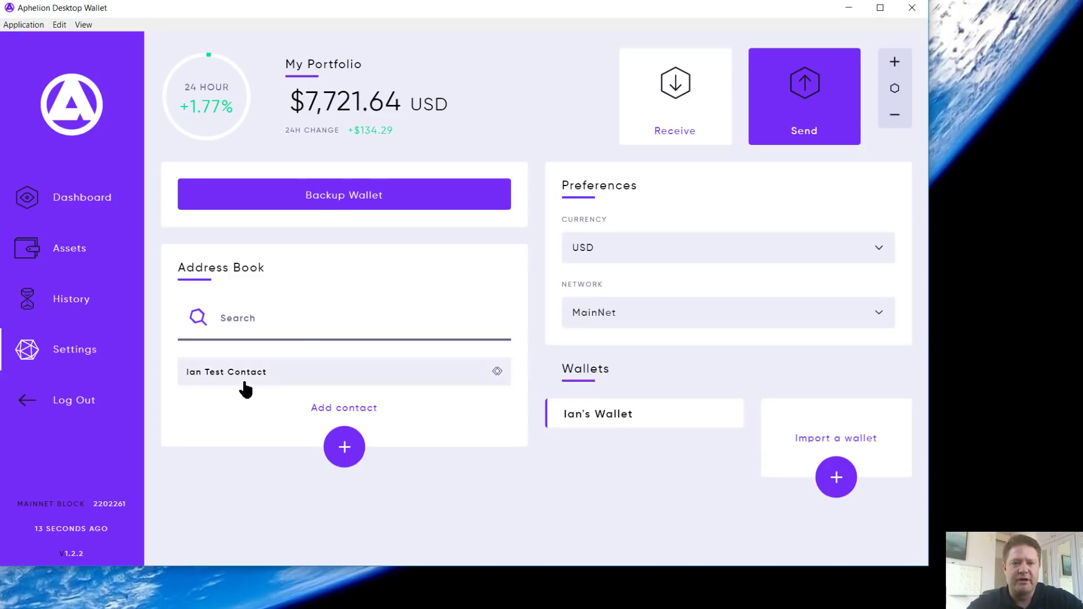
Step: Paste the test contact's address as the Send recipient, then view the transaction history
{"action": "left_click", "coordinate": [805, 124]}
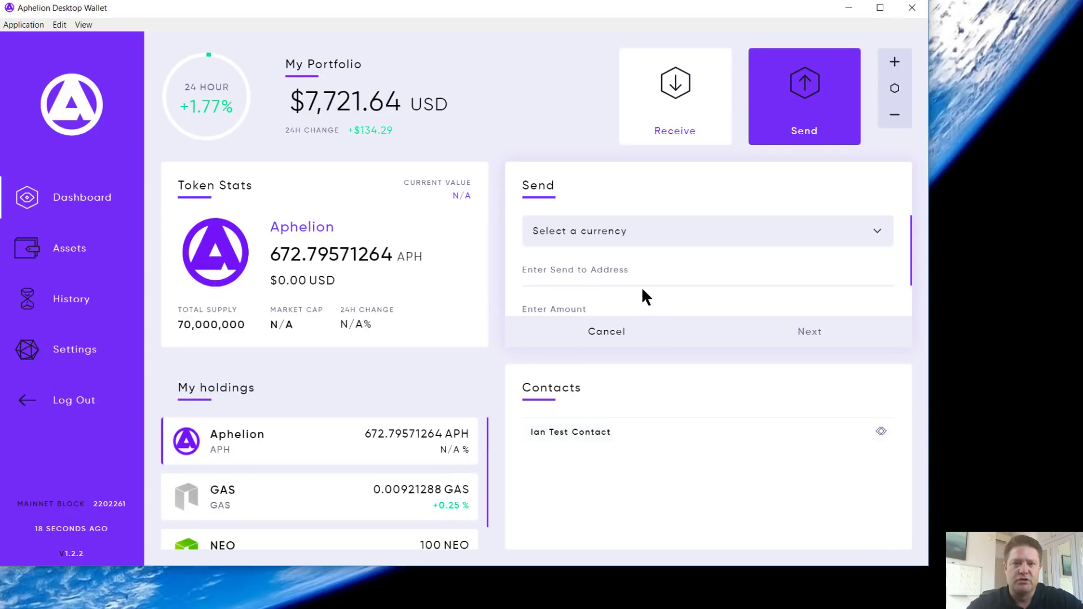
{"action": "left_click", "coordinate": [633, 272]}
{"action": "key", "text": "ctrl+v"}
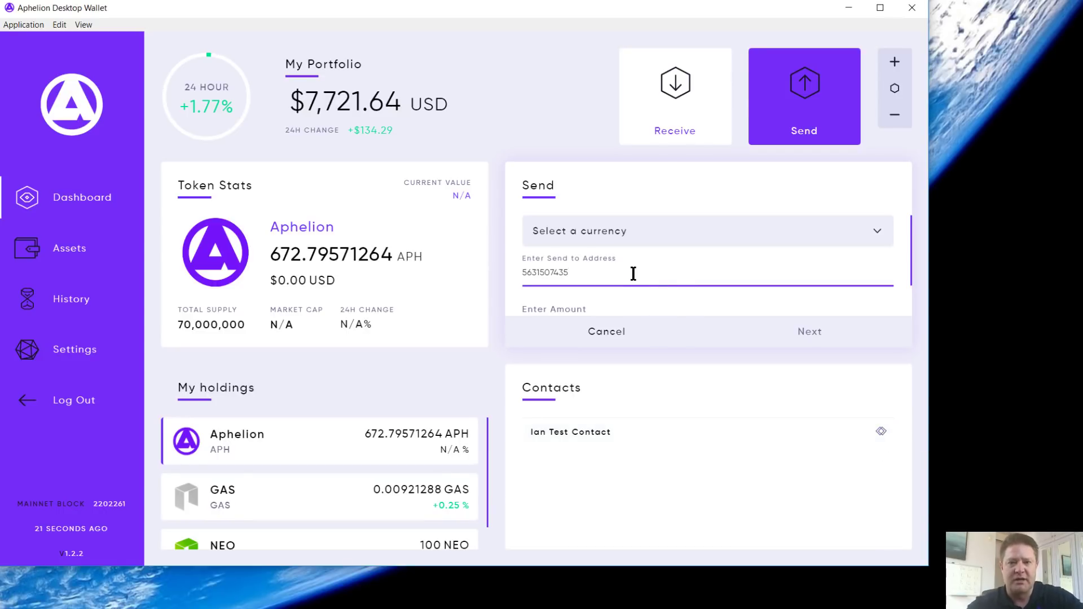
{"action": "left_click", "coordinate": [73, 307]}
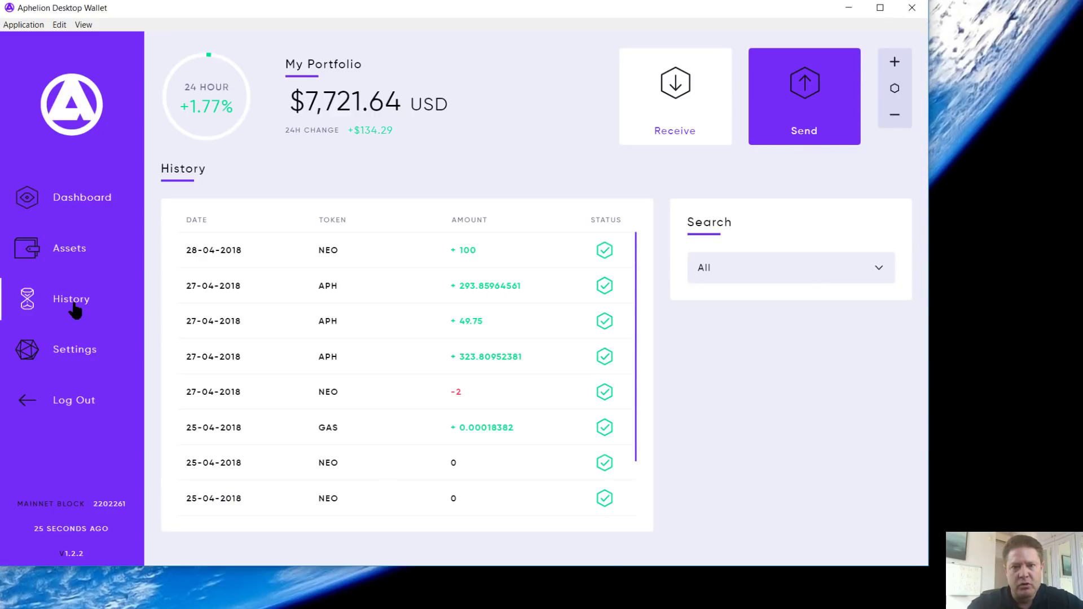
{"action": "scroll", "coordinate": [278, 370], "scroll_direction": "down", "scroll_amount": 2}
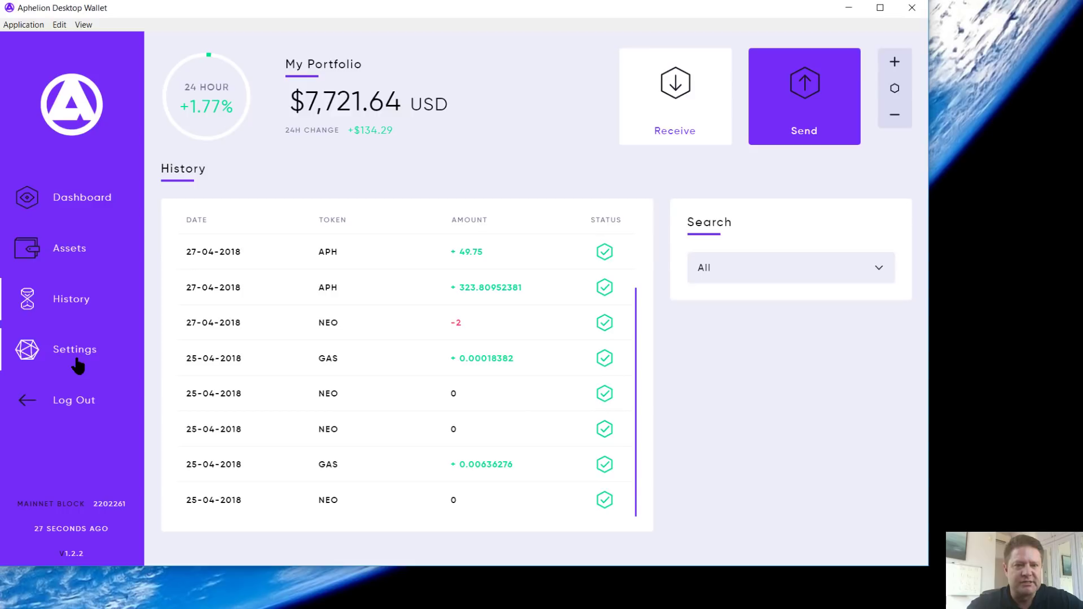
Step: Remove the test contact from the Settings Address Book and verify the Send form's Contacts list is empty
{"action": "left_click", "coordinate": [77, 366]}
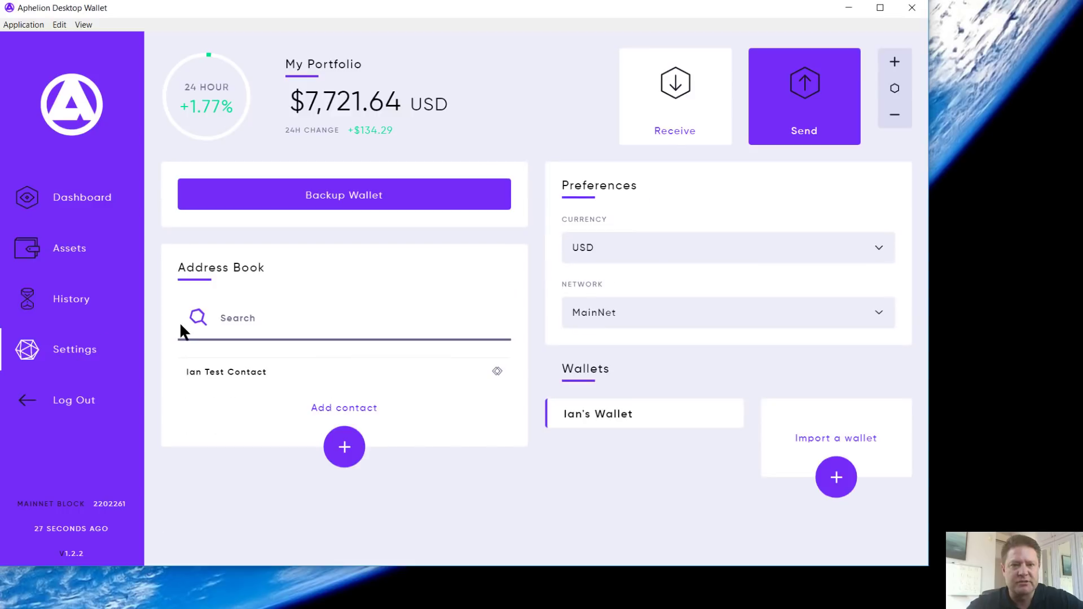
{"action": "left_click", "coordinate": [393, 382]}
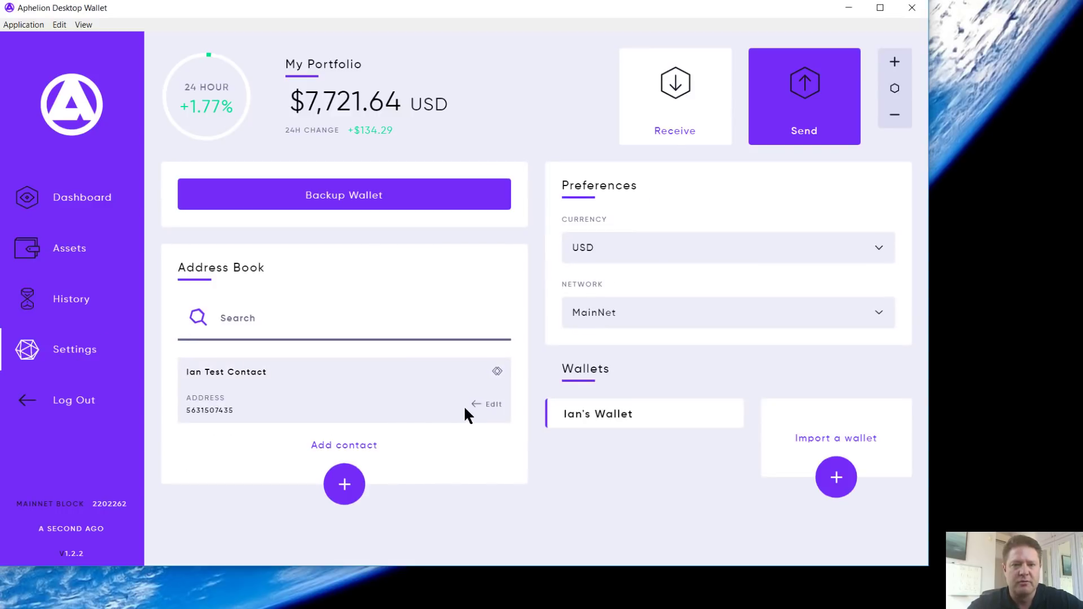
{"action": "left_click", "coordinate": [491, 405]}
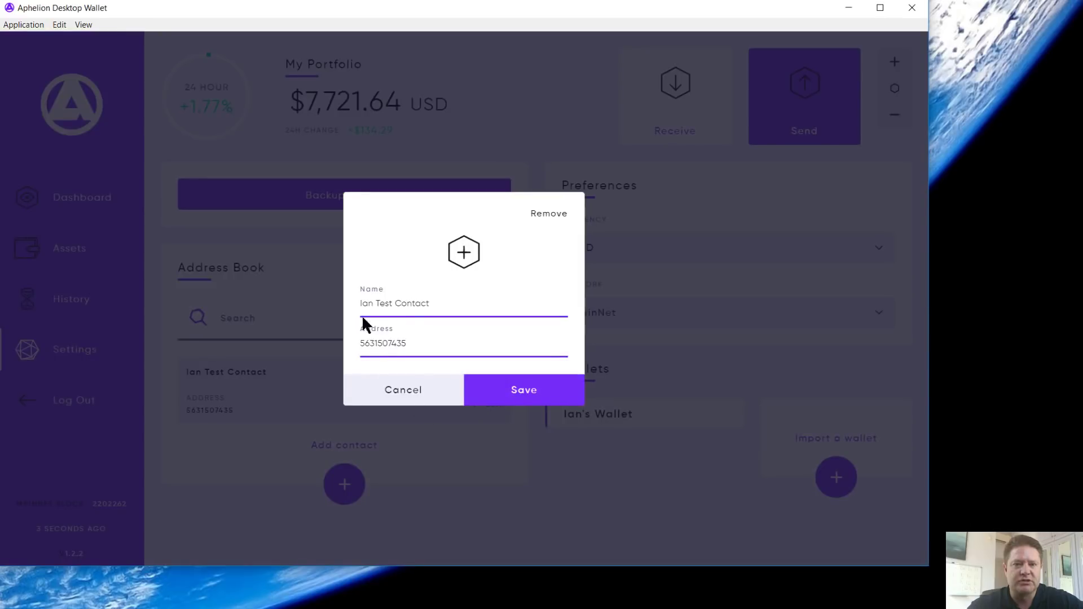
{"action": "left_click", "coordinate": [550, 220]}
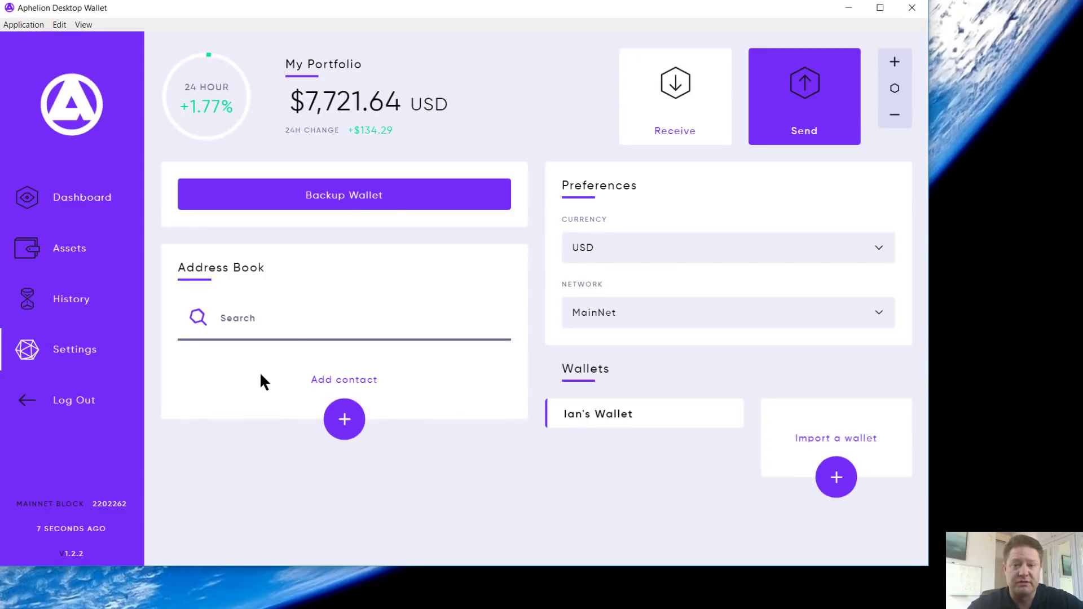
{"action": "left_click", "coordinate": [752, 109]}
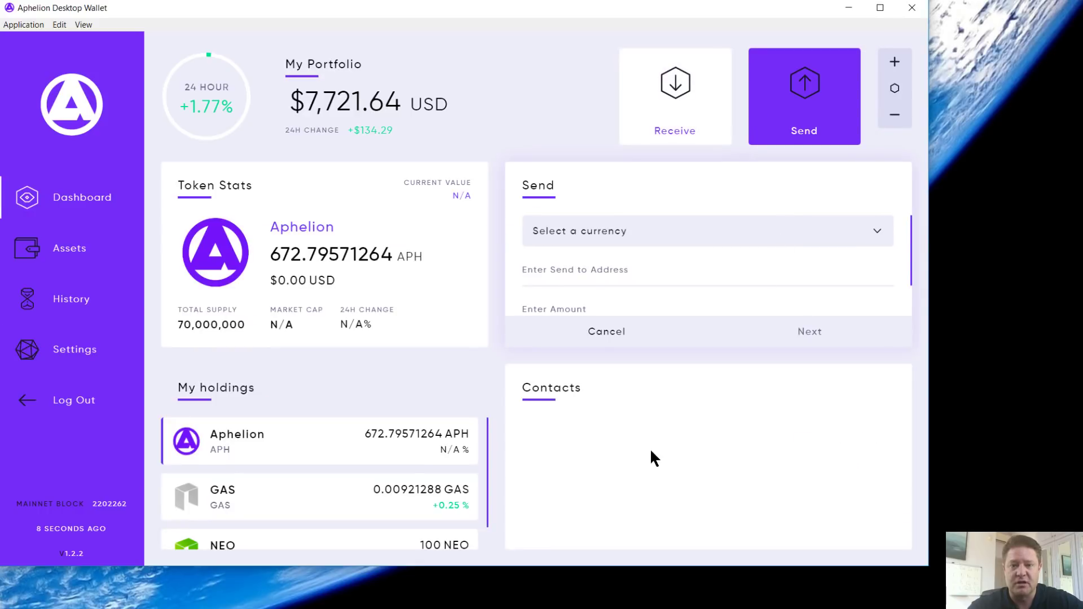
Step: Return from Settings to the main wallet Dashboard
{"action": "left_click", "coordinate": [92, 352]}
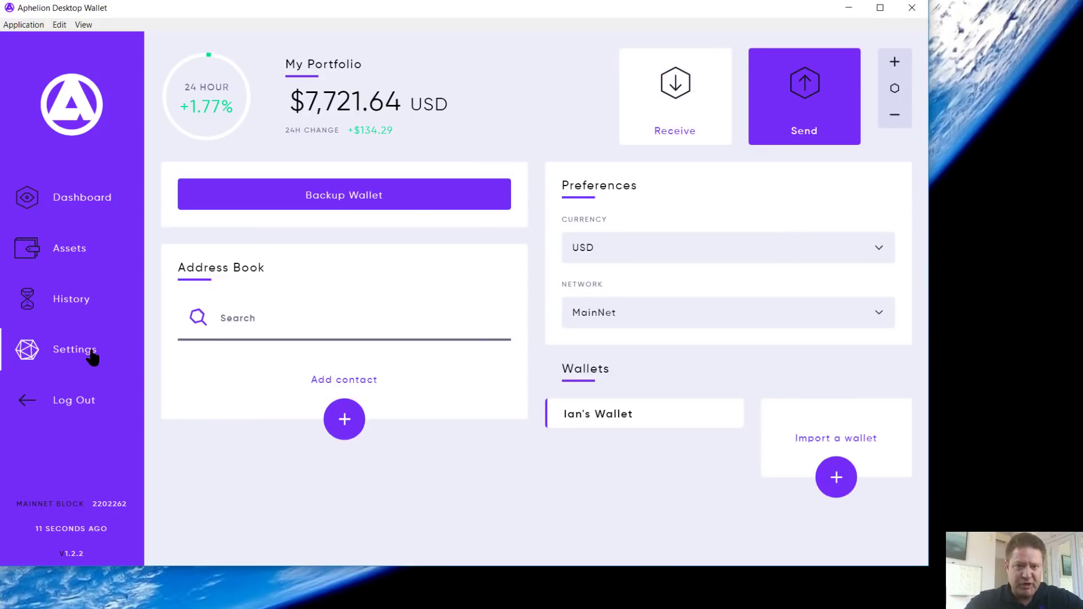
{"action": "left_click", "coordinate": [82, 198]}
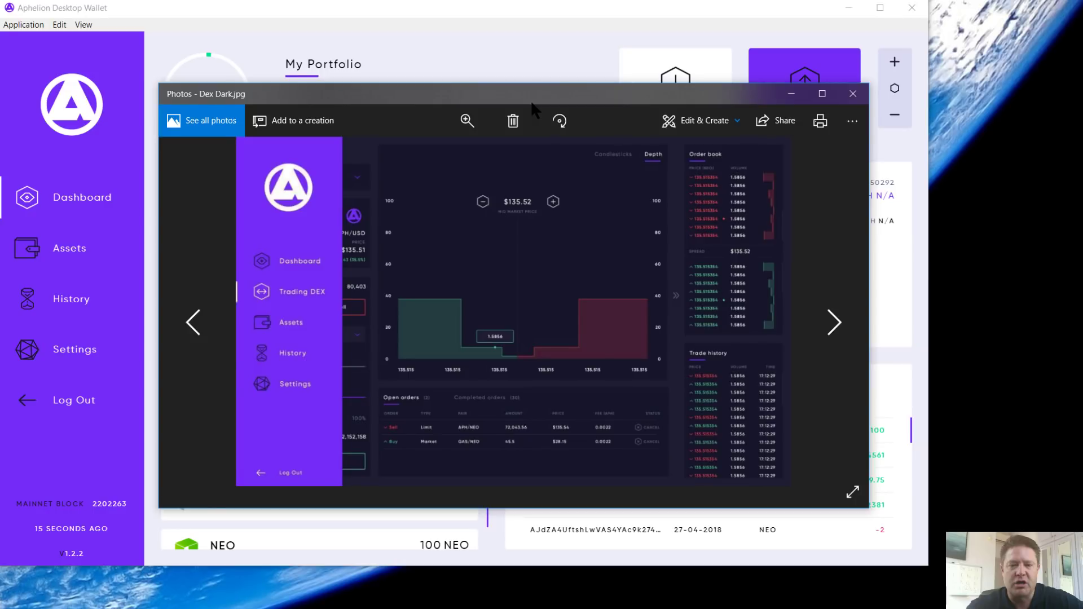
Step: Shift the Dex Dark.jpg Photos window slightly up and to the right
{"action": "left_click_drag", "start_coordinate": [531, 103], "coordinate": [544, 98]}
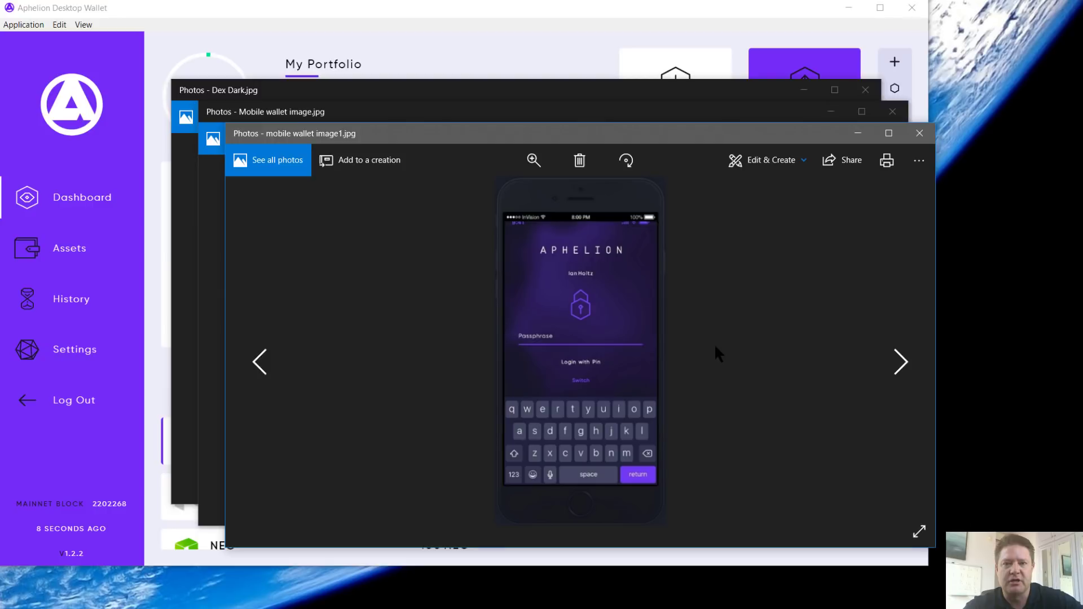
Step: Close the design preview images to reveal the wallet Dashboard
{"action": "left_click", "coordinate": [857, 135]}
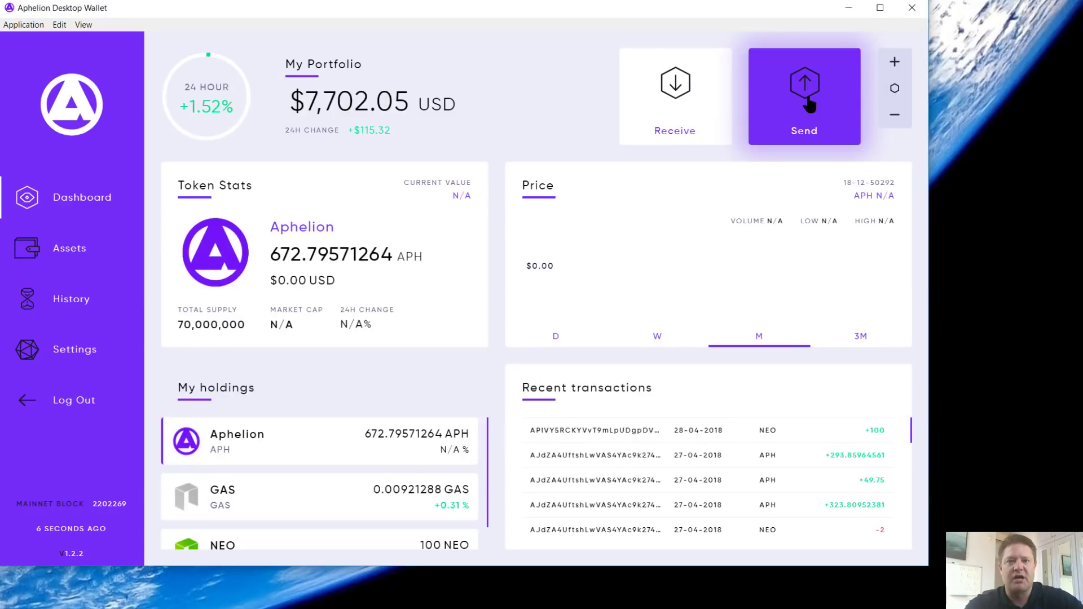